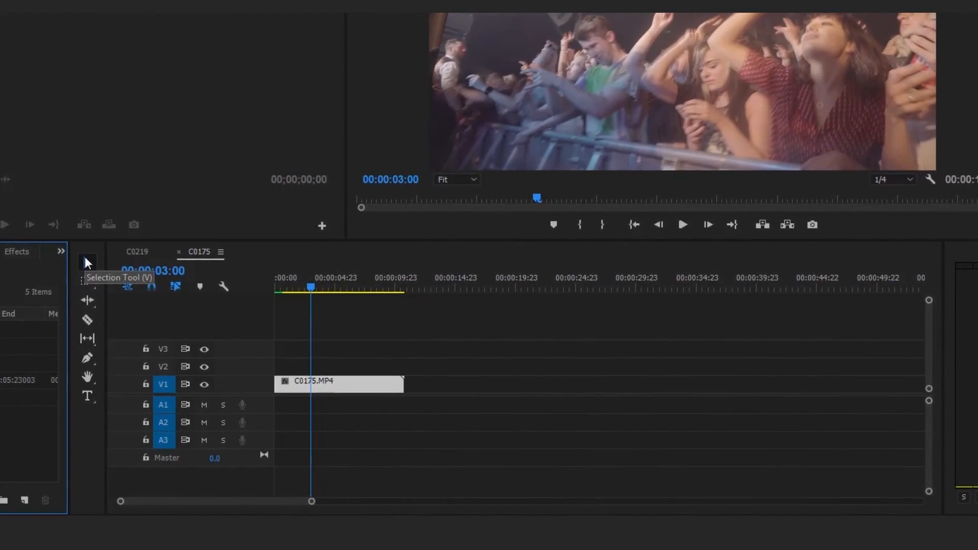
Activate the Selection tool and select the C0175.MP4 clip on track V1.
left_click(558, 331)
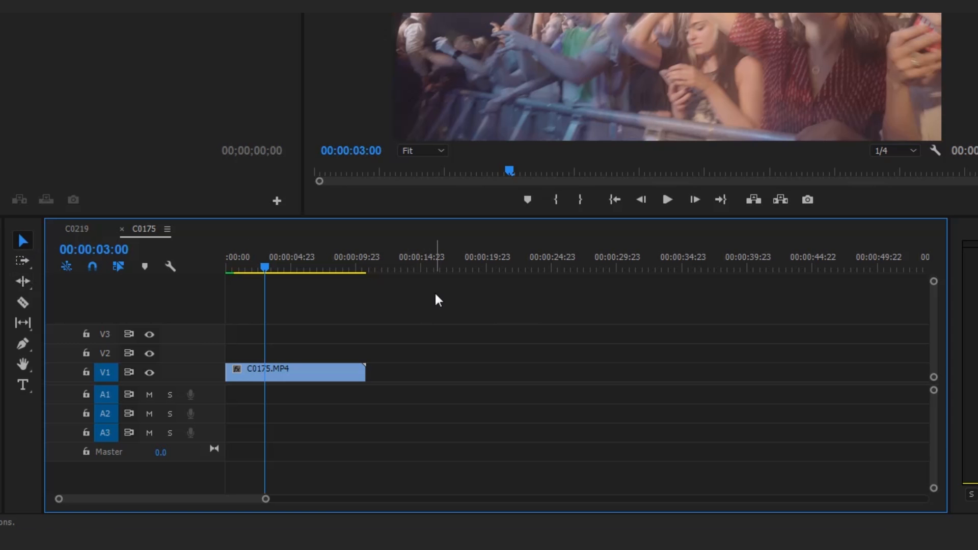
left_click(21, 242)
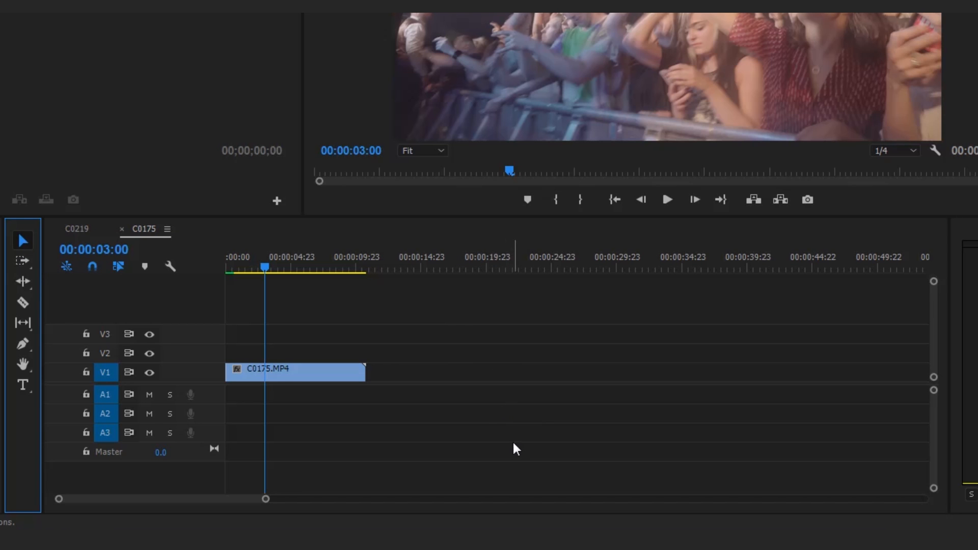
left_click(427, 308)
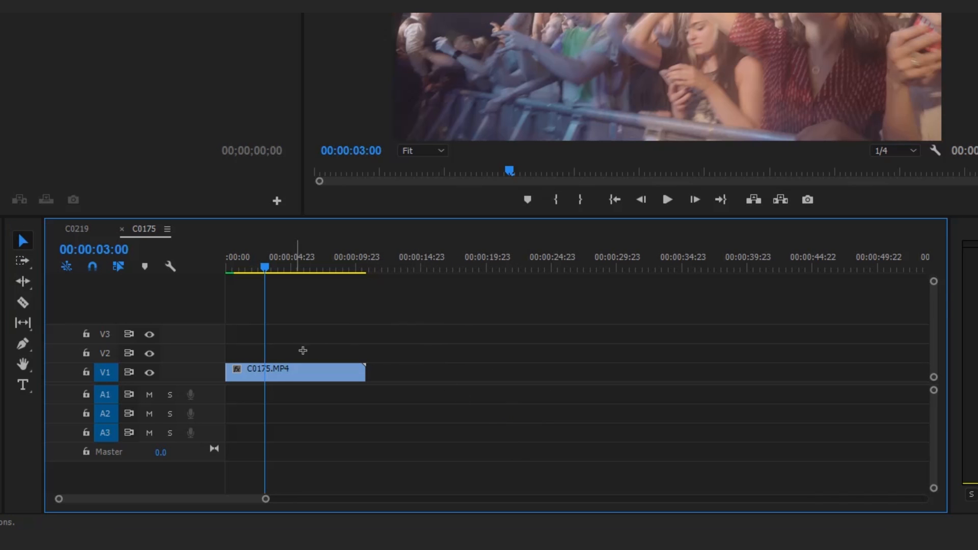
left_click_drag(247, 332, 222, 451)
left_click_drag(294, 365, 157, 414)
left_click(473, 411)
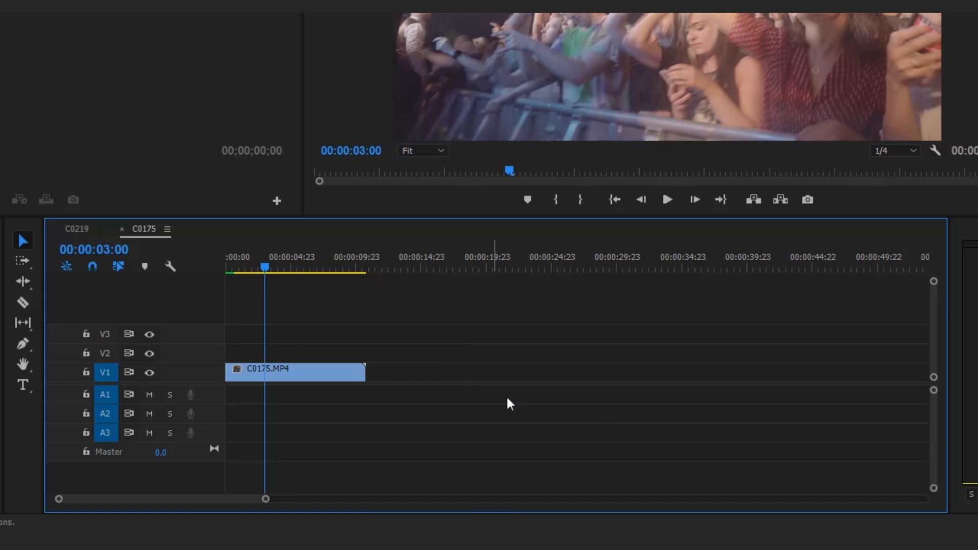
left_click(294, 374)
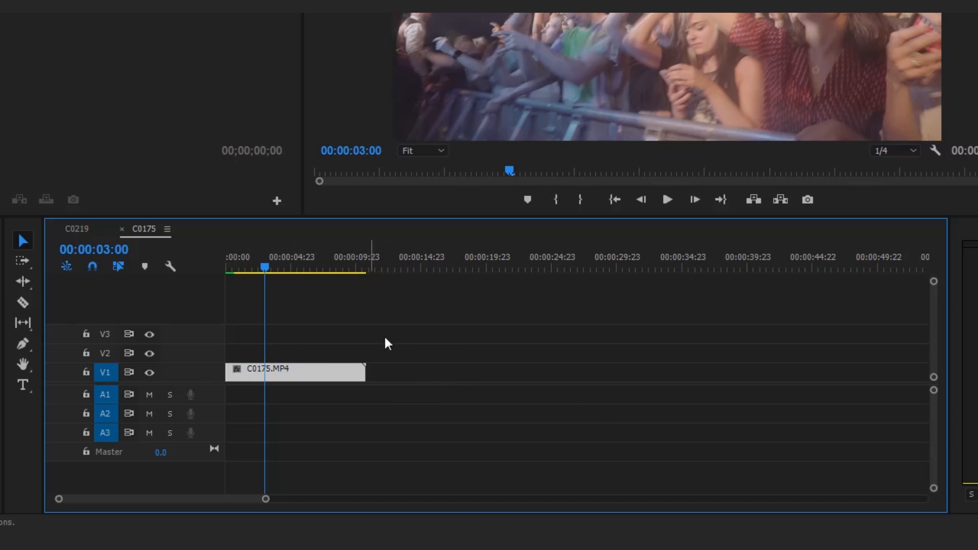
Try moving the C0175.MP4 clip further along V1 and undo the move.
left_click(464, 305)
left_click_drag(361, 371, 452, 378)
key("ctrl+z")
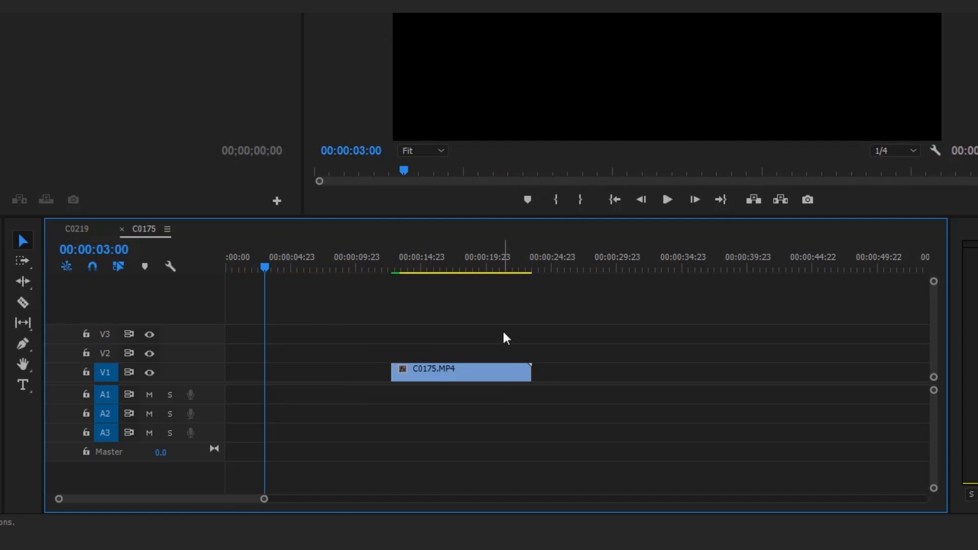
Duplicate the C0175.MP4 clip further along V1, try placing the original directly behind the copy, and undo that move.
left_click_drag(264, 499, 367, 499)
left_click_drag(341, 371, 361, 370)
left_click(650, 364)
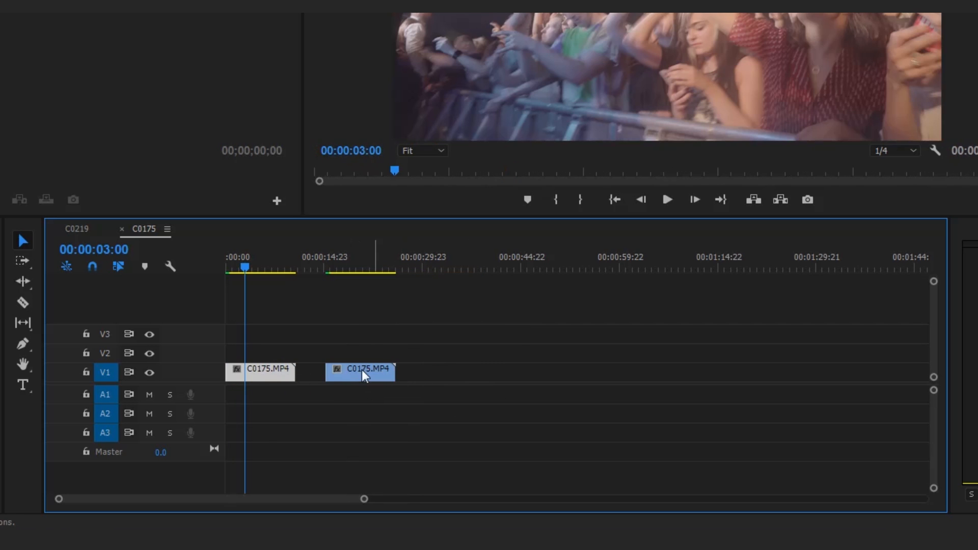
left_click_drag(286, 372, 456, 375)
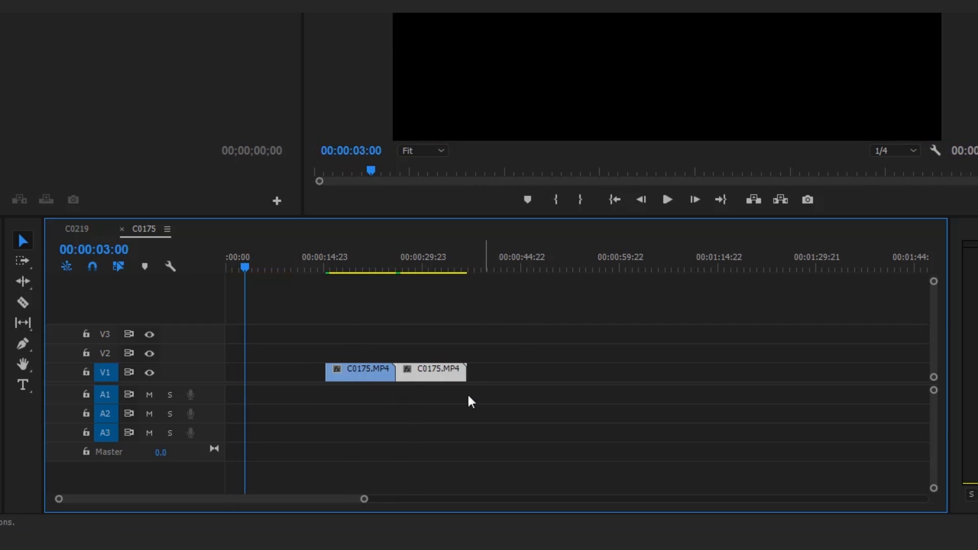
key("ctrl+z")
Delete the duplicate clip on V1 and return the playhead to the start of the sequence.
left_click_drag(420, 404, 311, 345)
key("Delete")
key("Home")
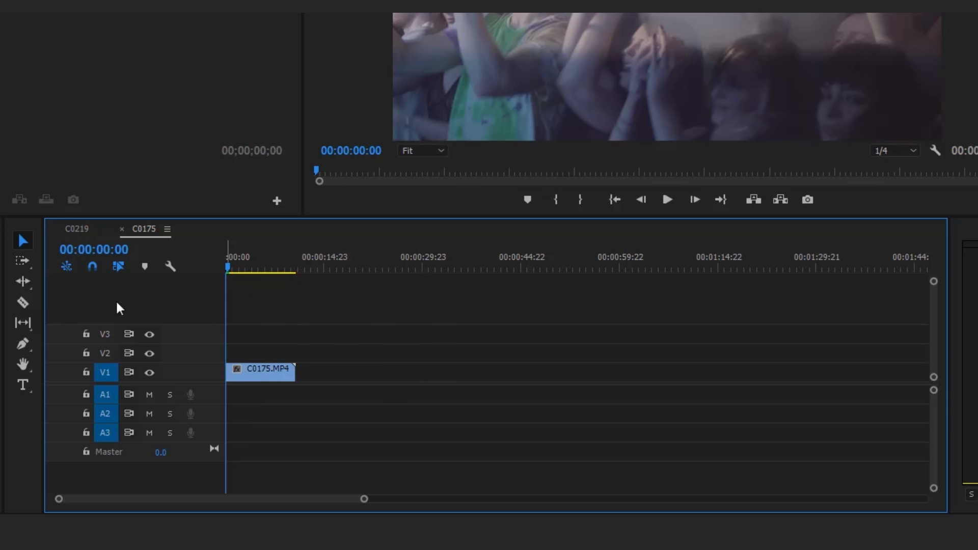
Select the clip with the Track Select Forward tool and duplicate it further along V1, leaving a gap between the two clips.
left_click(27, 260)
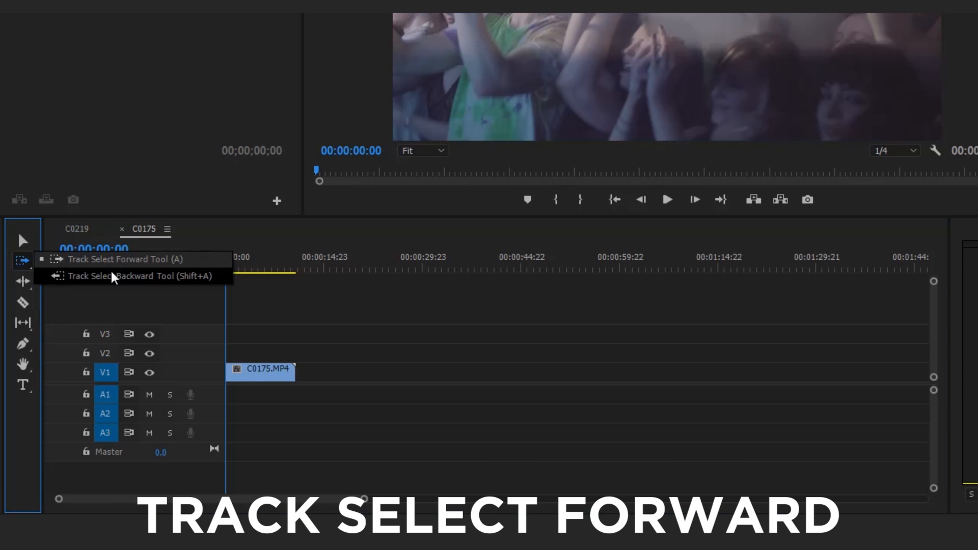
left_click(154, 262)
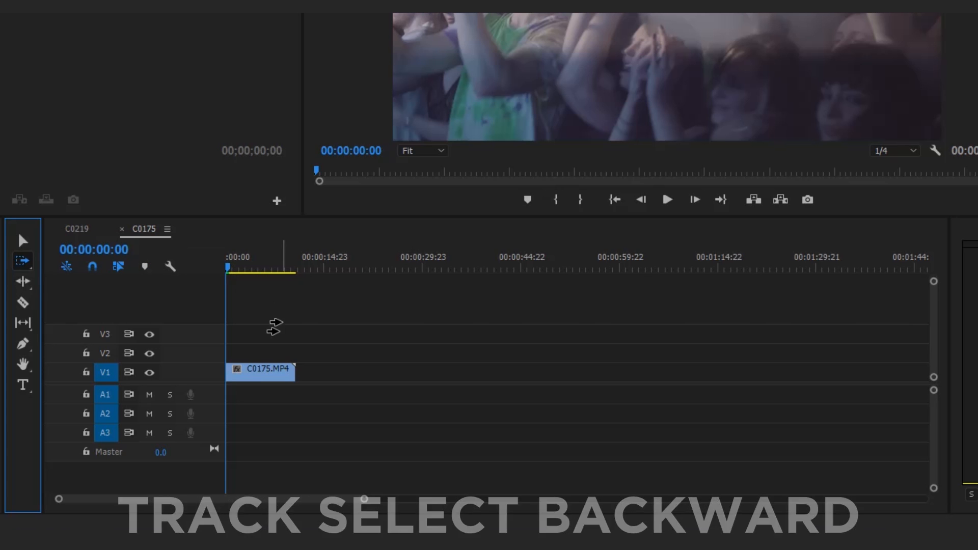
left_click(270, 368)
left_click(23, 241)
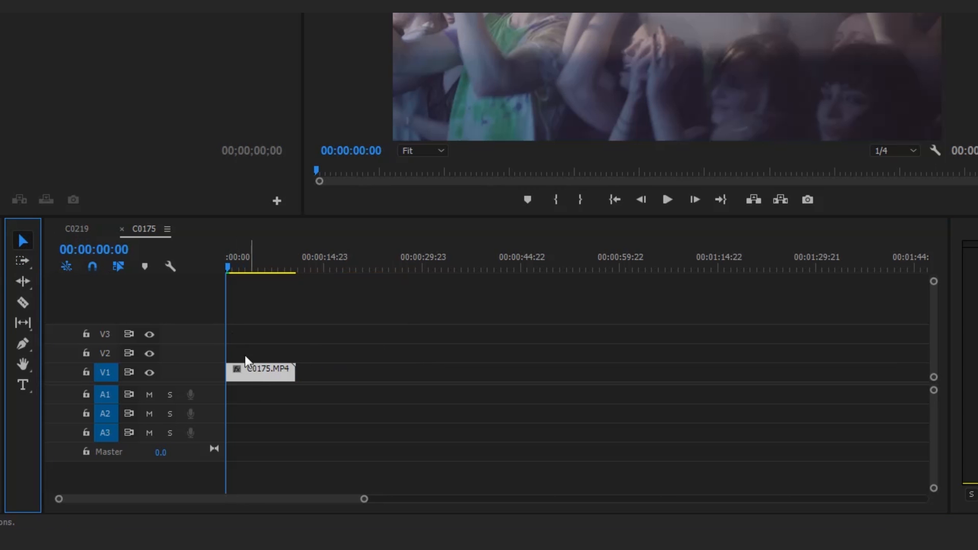
left_click_drag(258, 370, 358, 366)
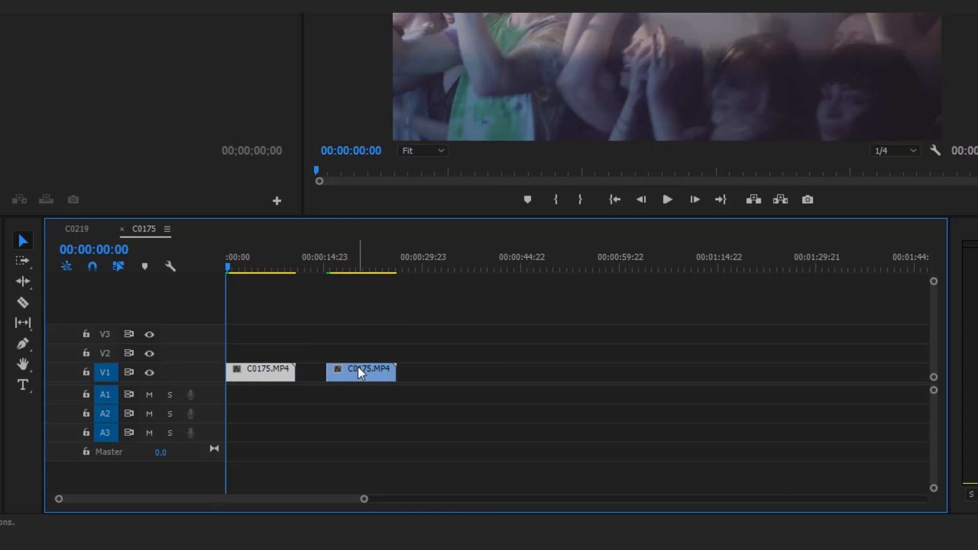
With the Track Select Forward tool, select both clips from the sequence start, and only the second clip from the gap.
left_click(23, 257)
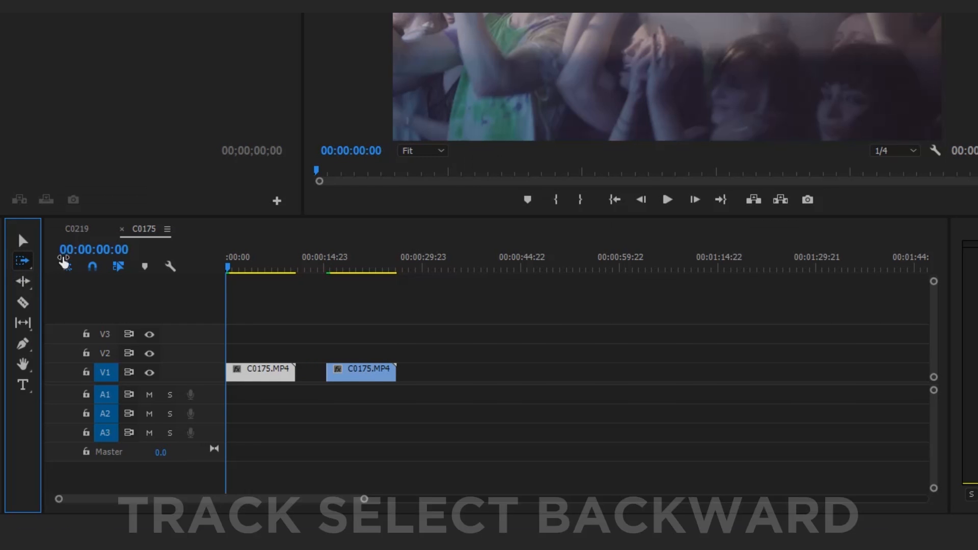
left_click(294, 331)
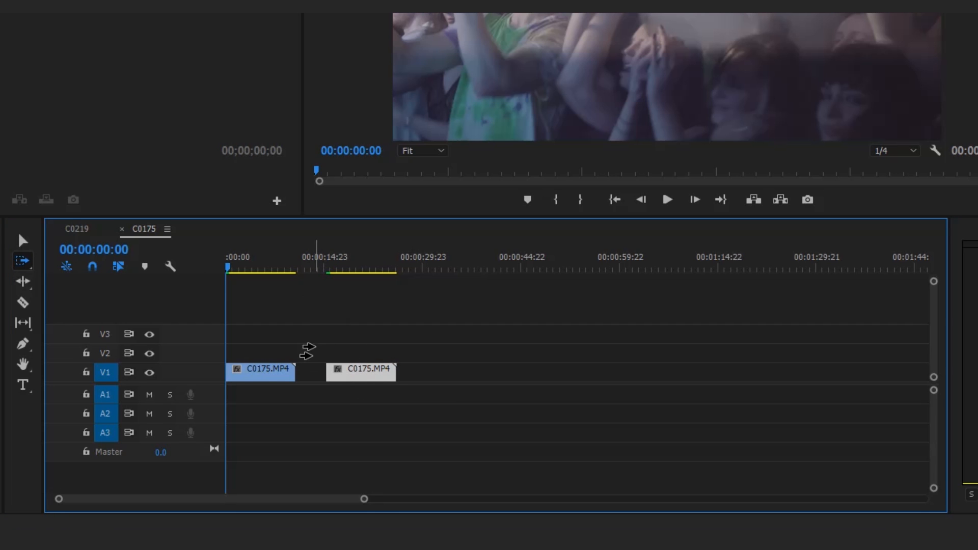
key("f")
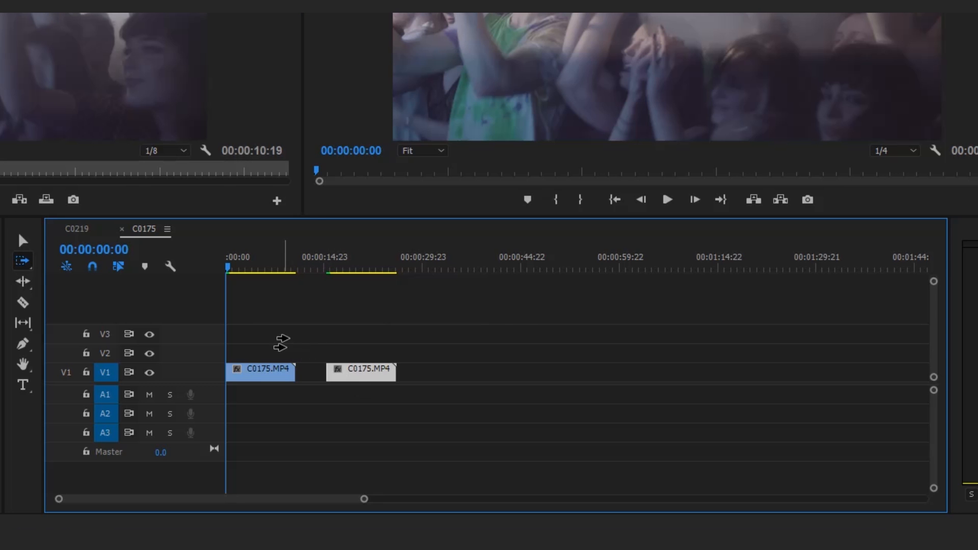
left_click(228, 349)
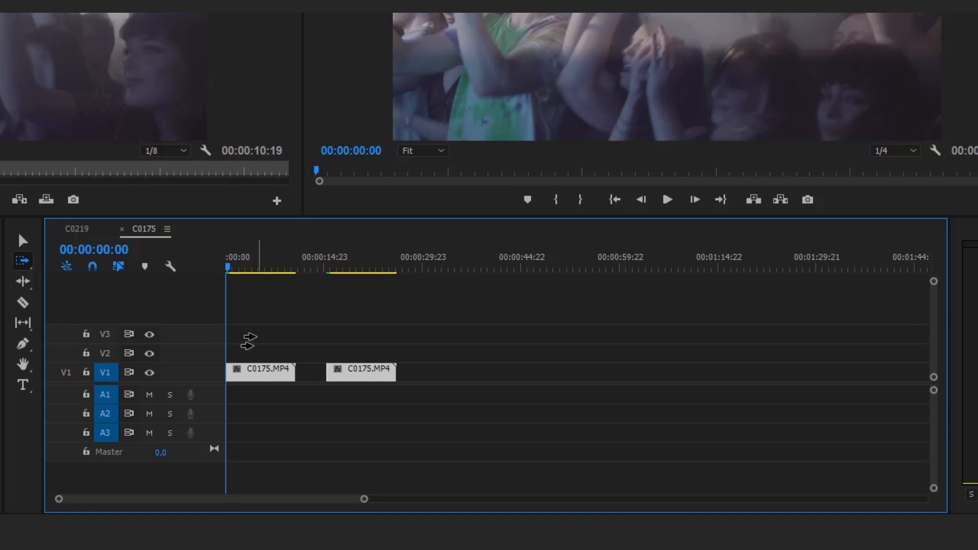
left_click(305, 341)
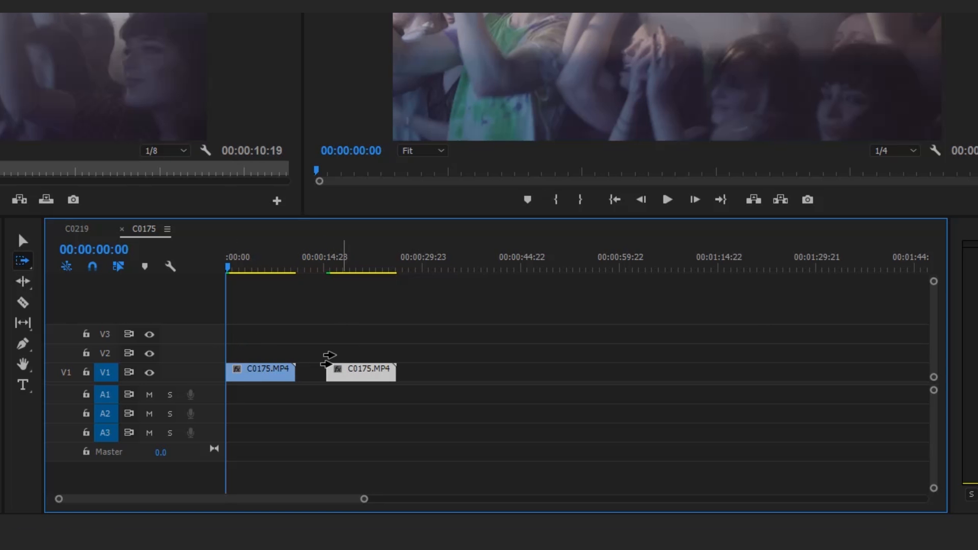
With the Track Select Backward tool, select the first clip from the gap, and both clips from beyond the second one.
left_click(26, 261)
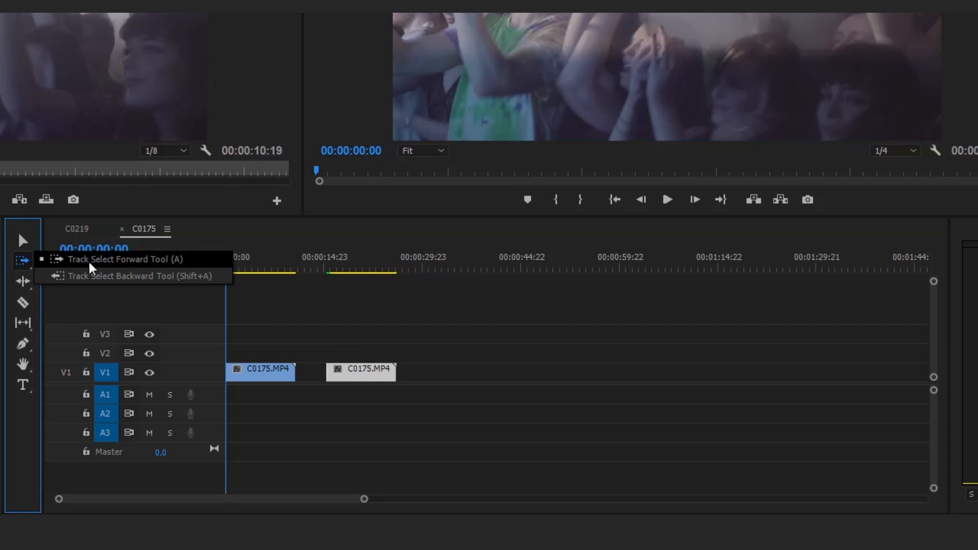
left_click(116, 278)
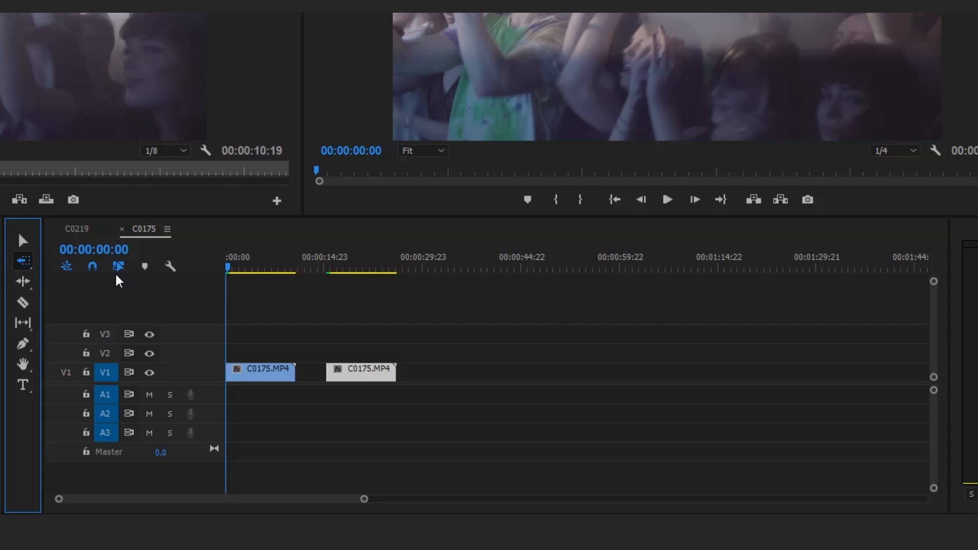
left_click(312, 344)
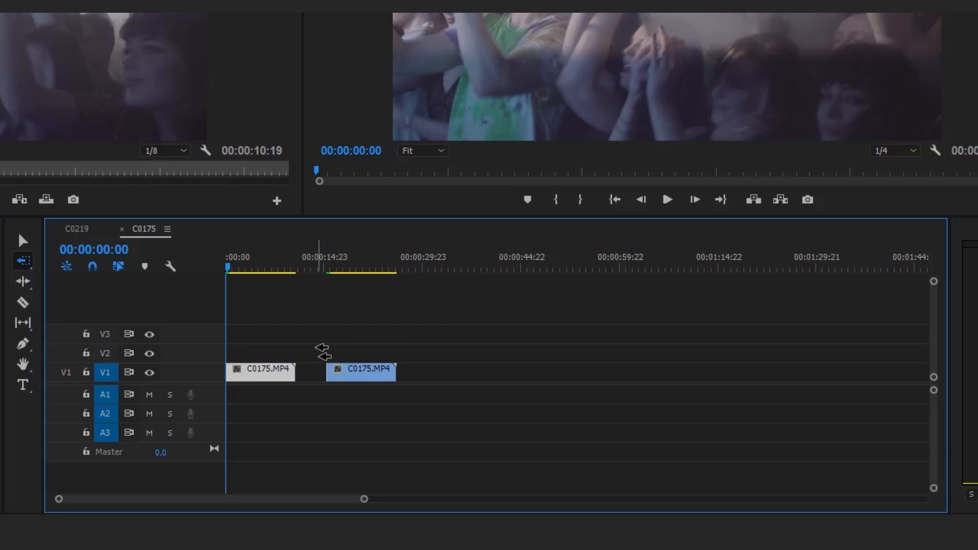
left_click(446, 348)
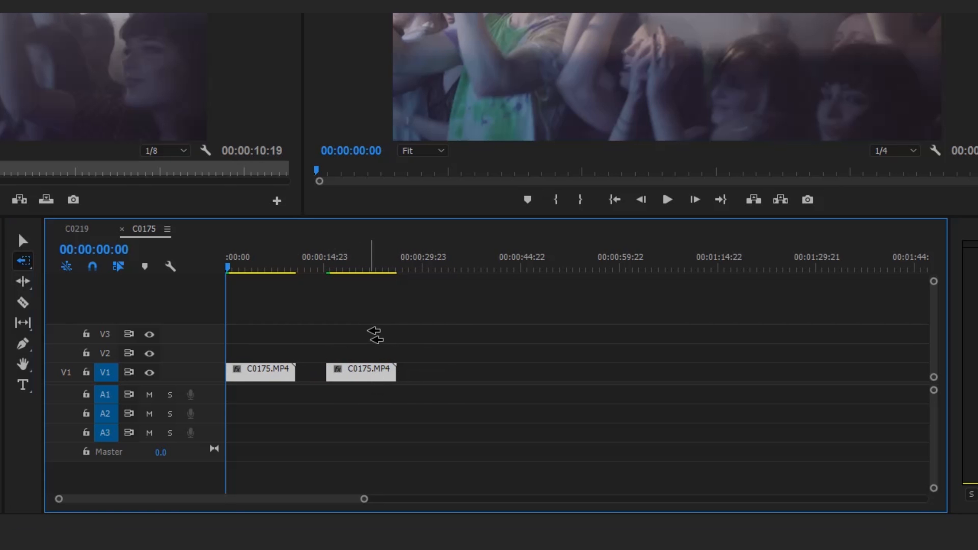
Place the two C0175.MP4 clips back to back on V1, away from the sequence start.
left_click(25, 281)
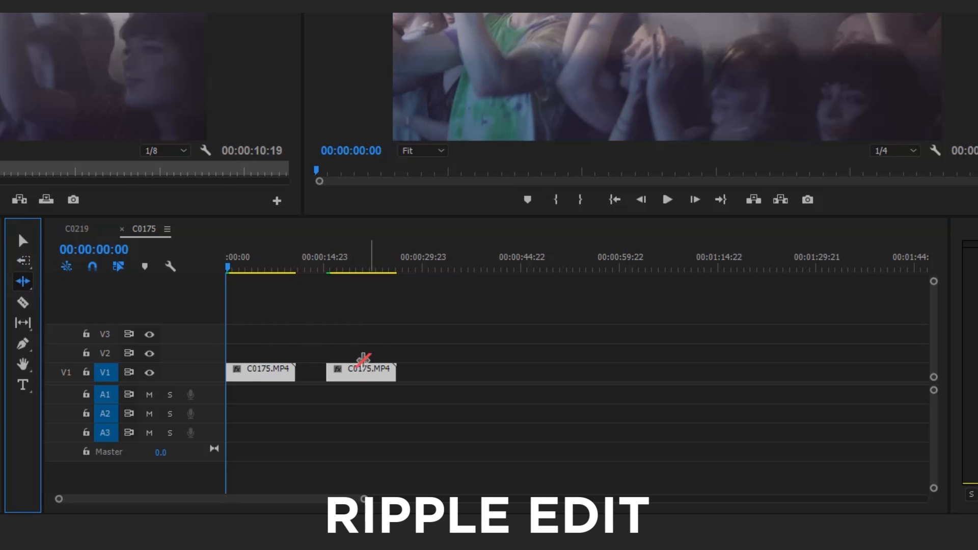
left_click(415, 342)
left_click_drag(359, 374, 326, 375)
left_click_drag(345, 411, 350, 367)
left_click(433, 390)
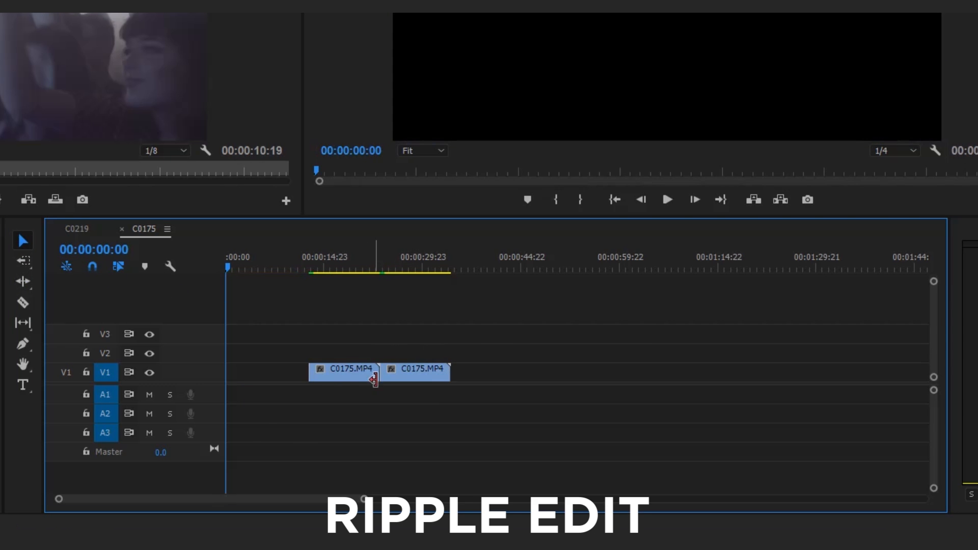
Trim the second clip's start to a 00:00:05:19 duration with the Selection tool, delete the resulting gap, and undo both edits.
left_click(26, 280)
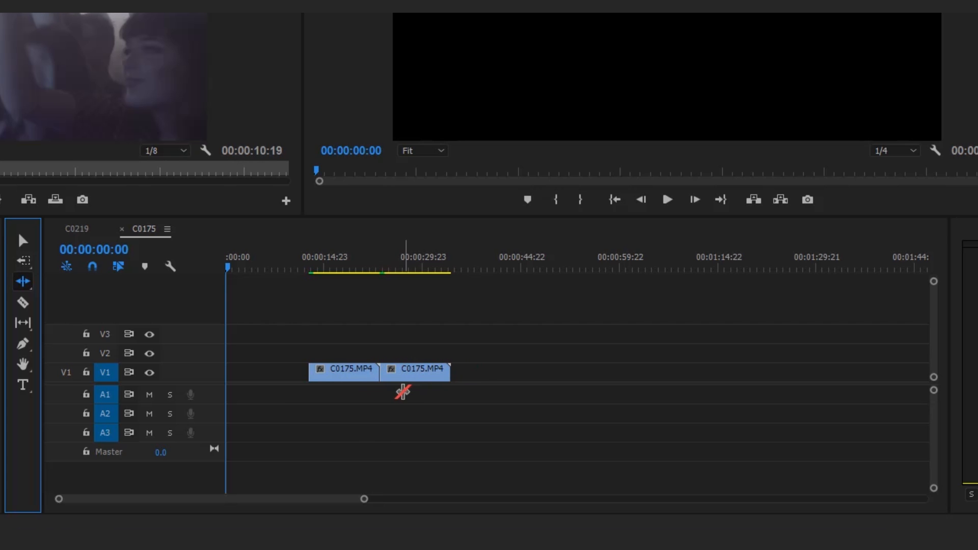
left_click(22, 241)
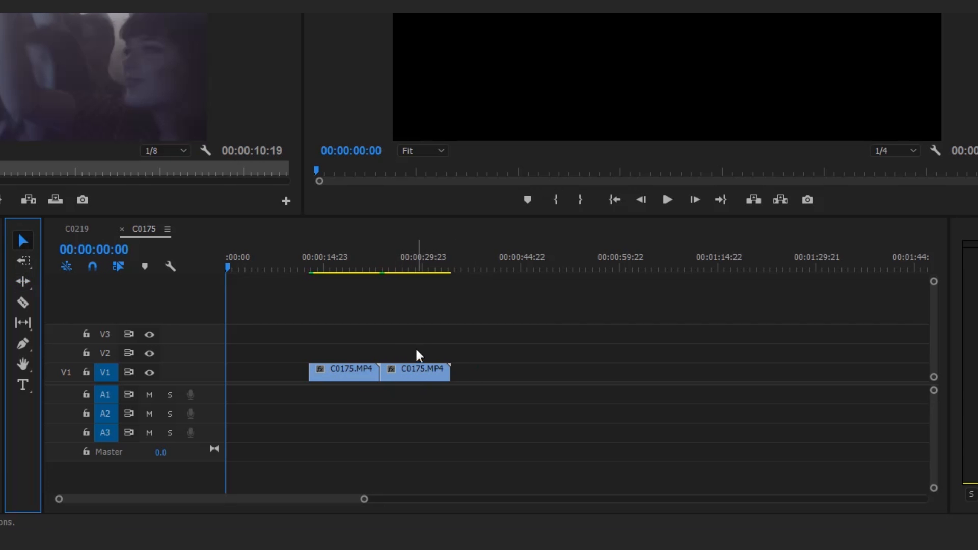
left_click_drag(386, 371, 416, 375)
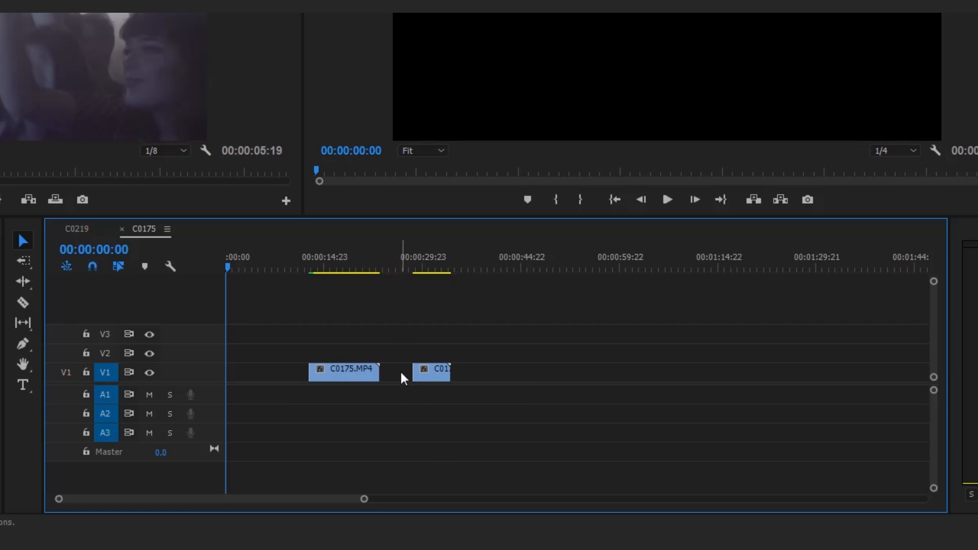
left_click(402, 373)
key("Delete")
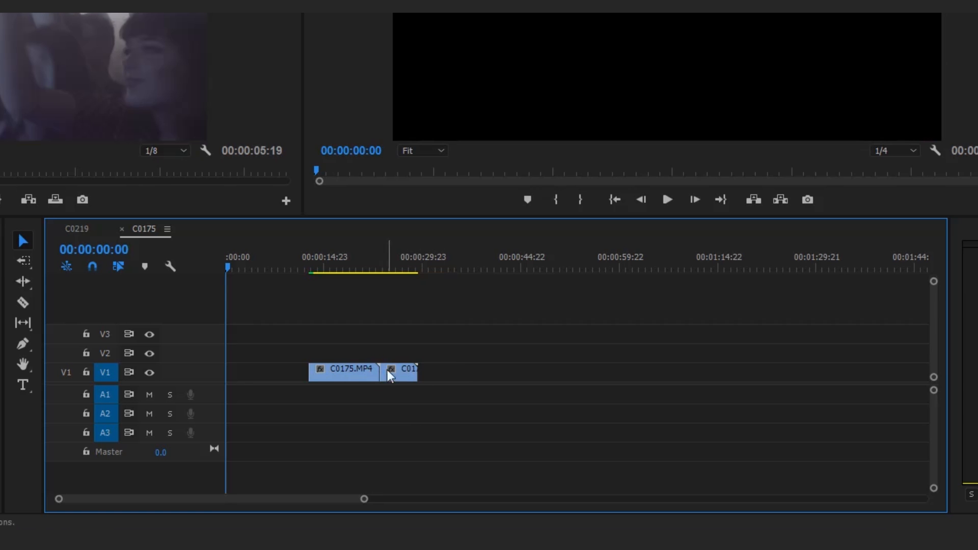
key("ctrl+z")
key("ctrl+z")
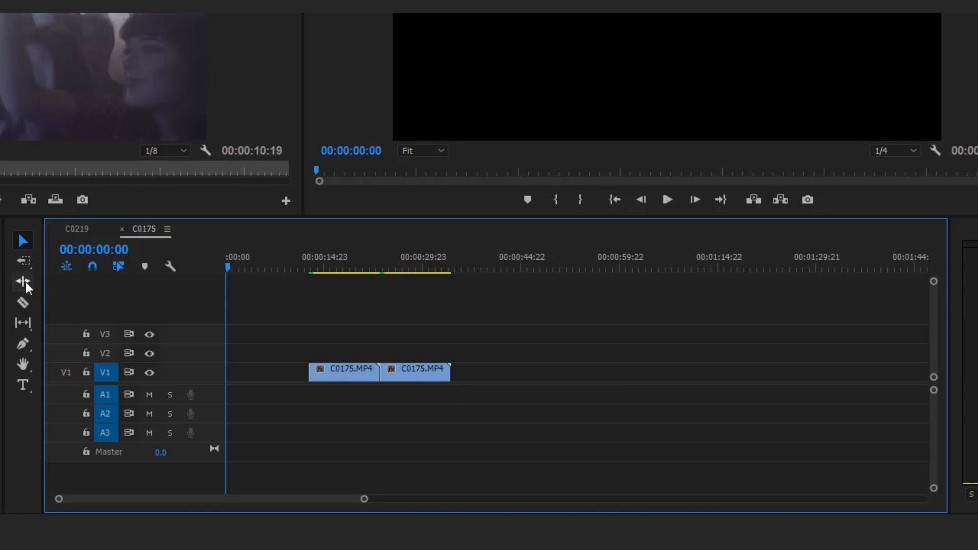
Ripple-trim the start of the second clip to a 00:00:05:22 duration with the Ripple Edit tool and undo the trim.
left_click(23, 281)
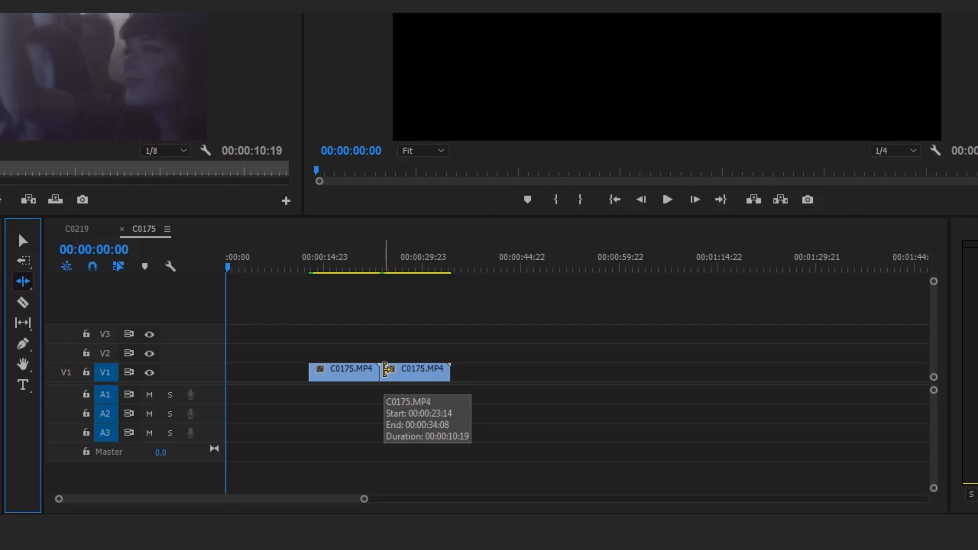
left_click_drag(385, 369, 418, 372)
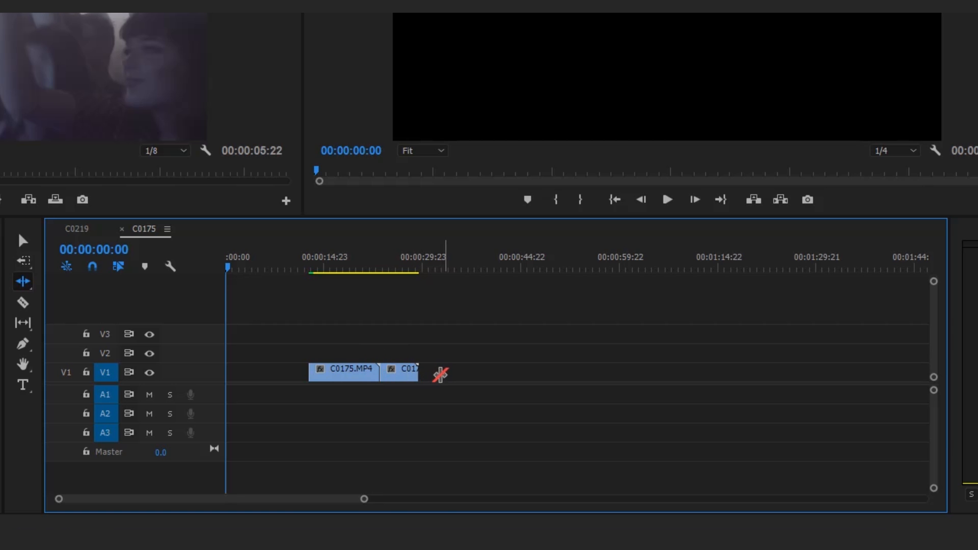
key("ctrl+z")
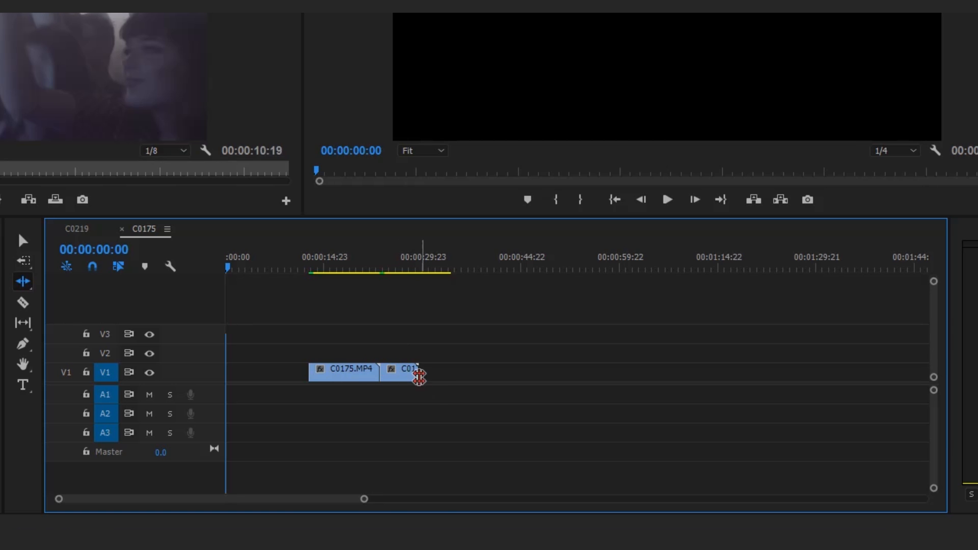
Shorten the second clip from its start to 00:00:05:19 using the Selection tool and close the gap before it.
left_click(23, 241)
left_click_drag(385, 368, 417, 368)
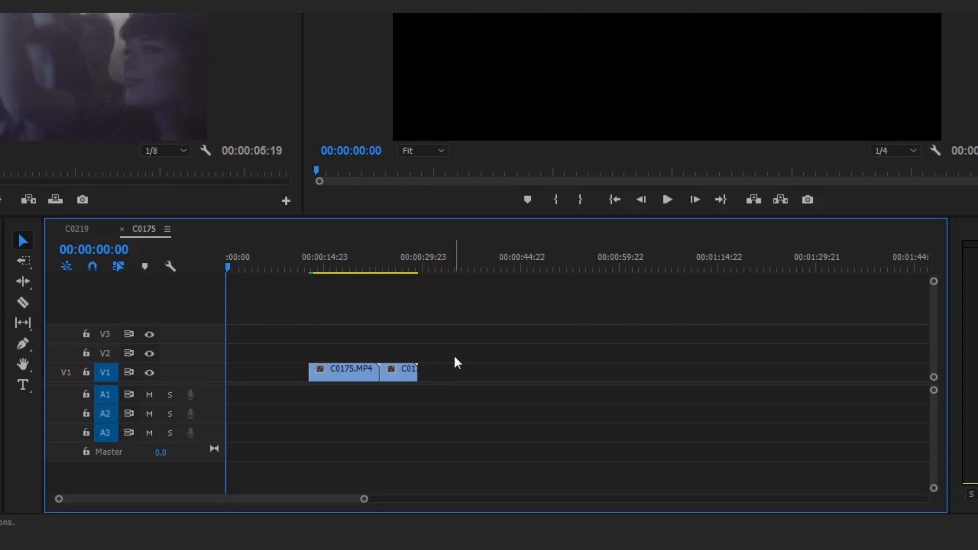
Select both full-length C0175.MP4 clips on V1 and move them together away from the sequence start.
mouse_move(414, 371)
left_mouse_down()
mouse_move(406, 374)
mouse_move(416, 372)
left_mouse_up()
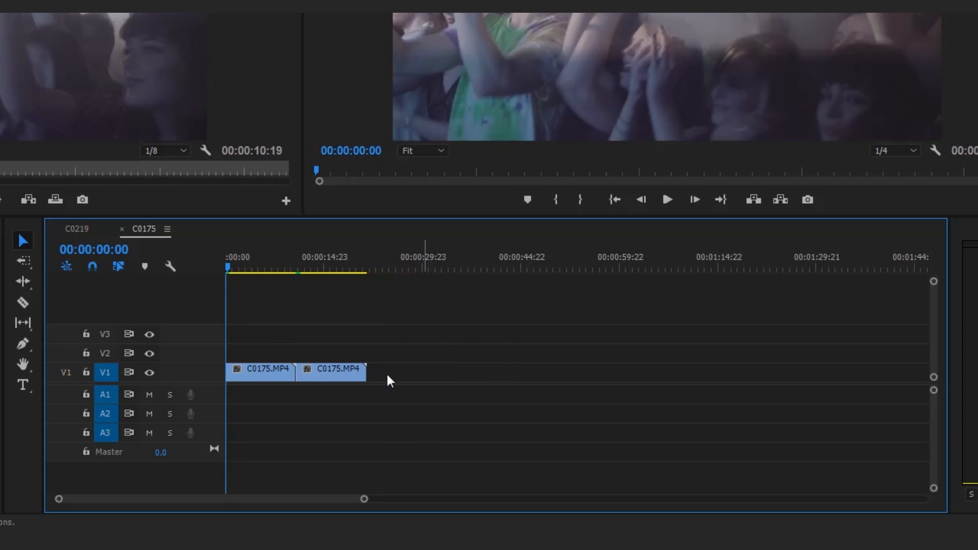
key("ctrl+a")
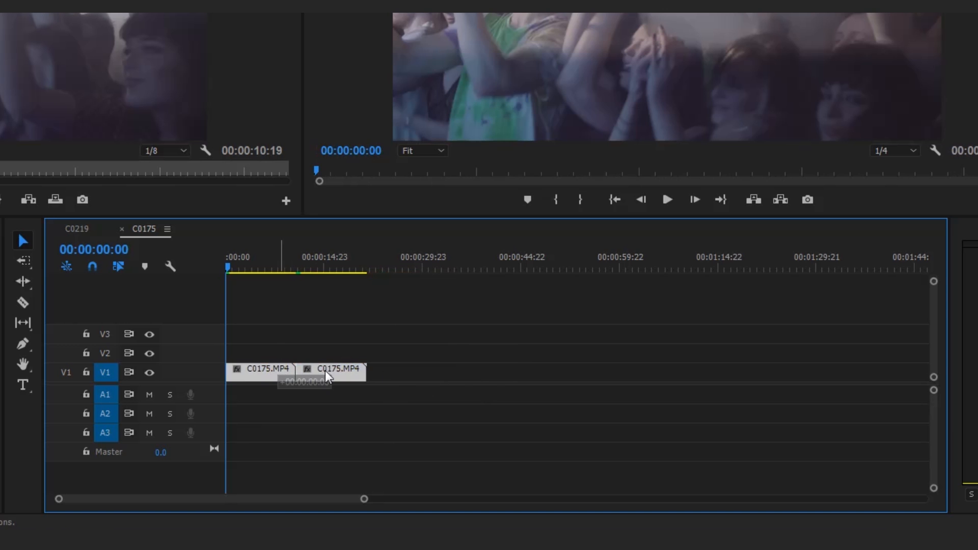
left_click_drag(326, 372, 444, 373)
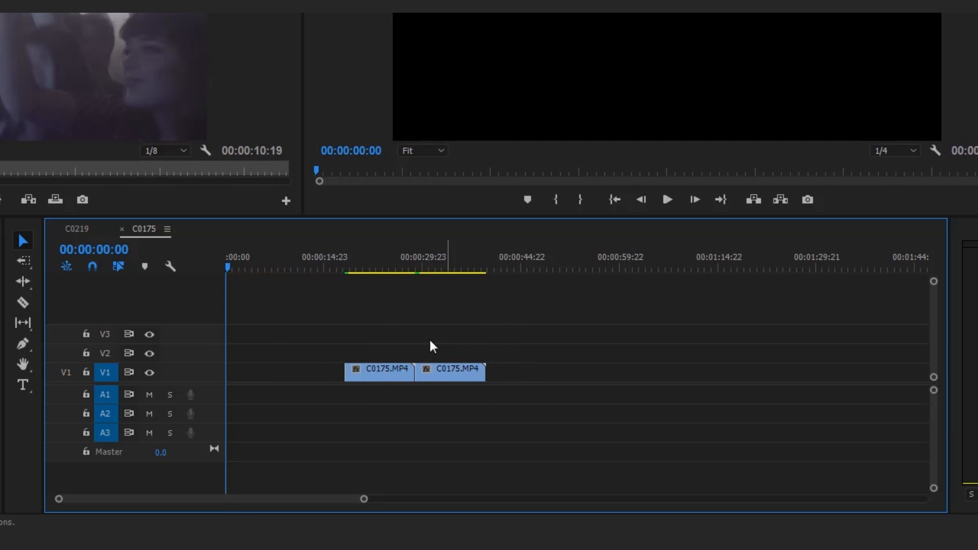
left_click(29, 302)
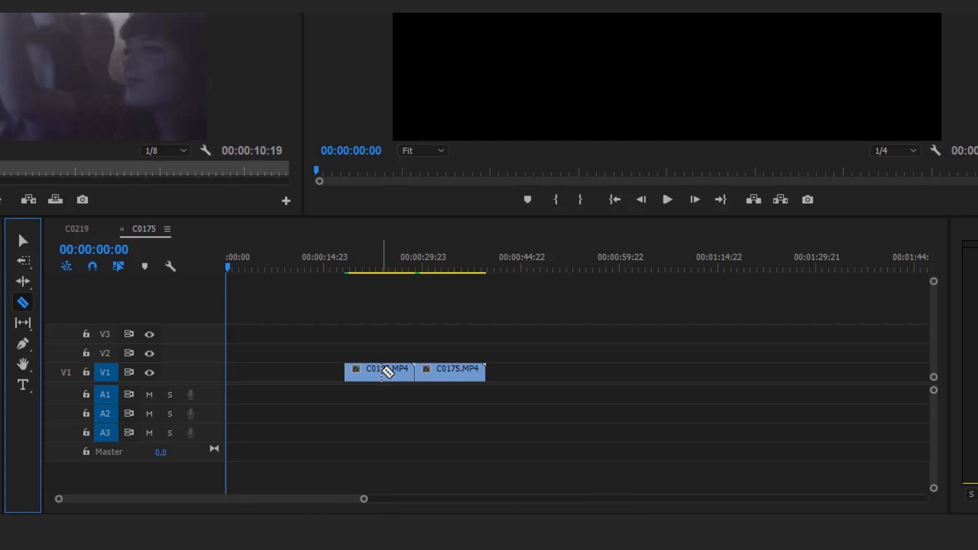
key("v")
left_click(364, 368)
left_click_drag(364, 368, 381, 374)
key("ctrl+z")
key("ctrl+z")
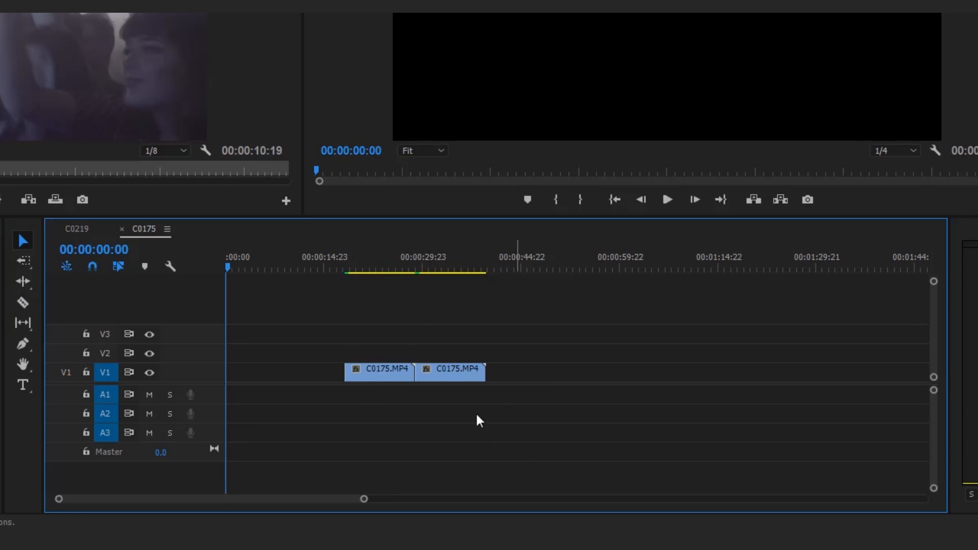
Split the first C0175.MP4 clip near its middle with the Razor tool.
left_click(23, 304)
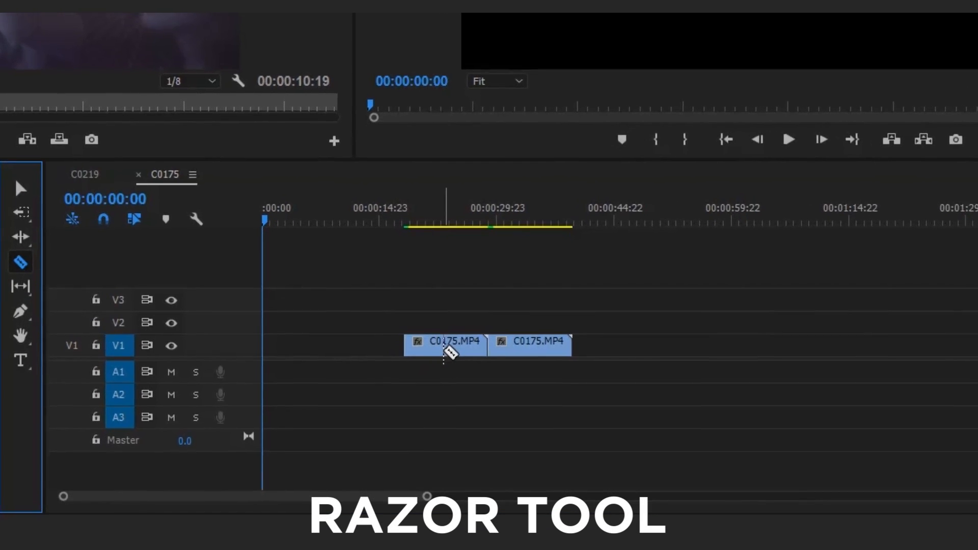
left_click(442, 347)
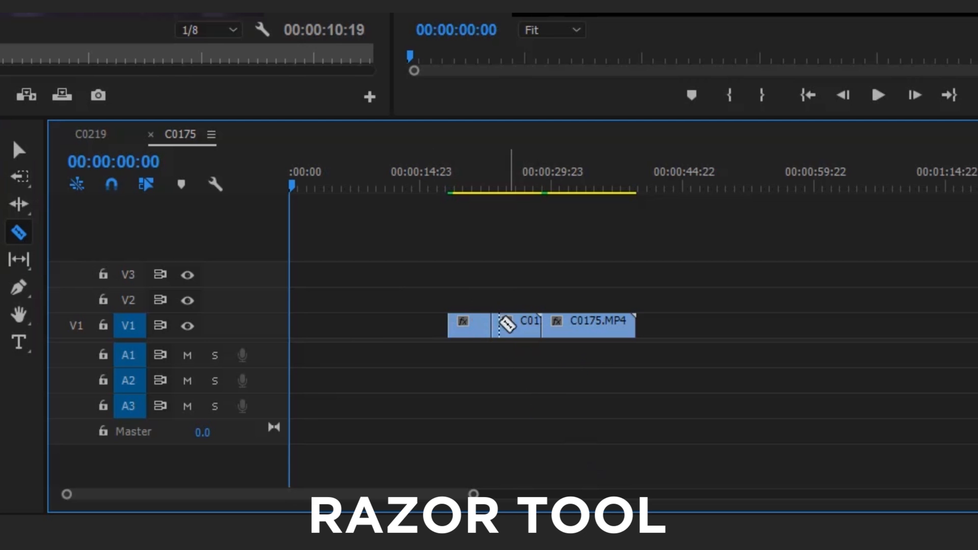
Razor the second clip and both halves of the first clip into many short pieces.
left_click(609, 326)
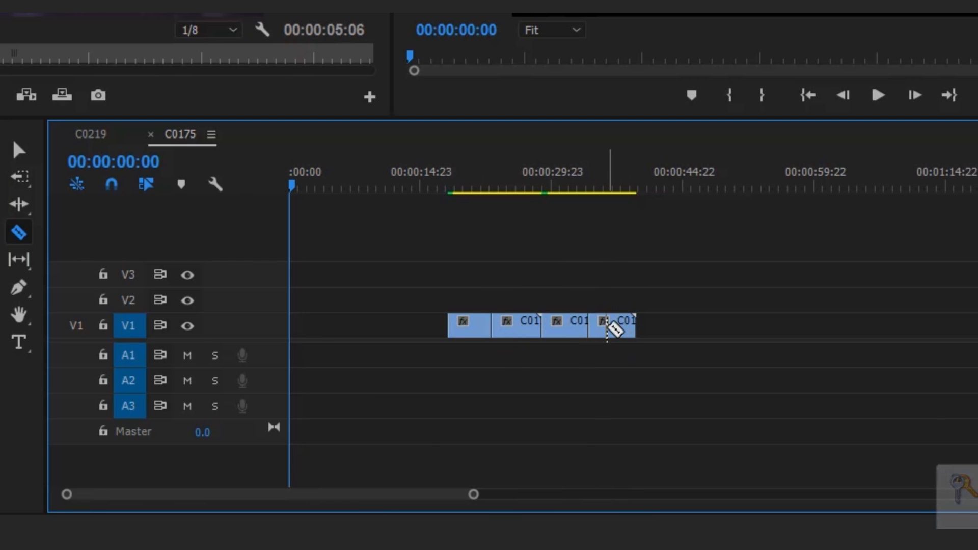
left_click(573, 329)
left_click(584, 330)
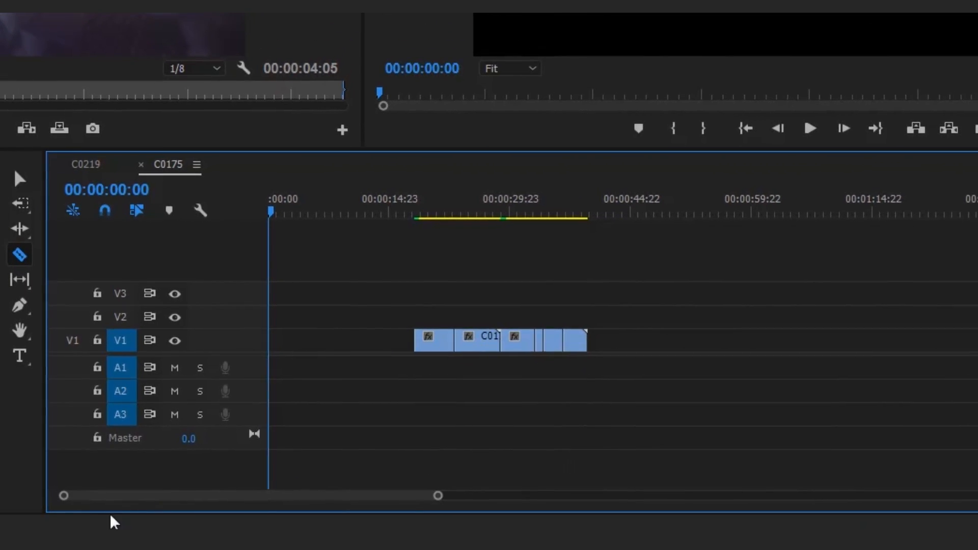
left_click_drag(81, 498, 104, 499)
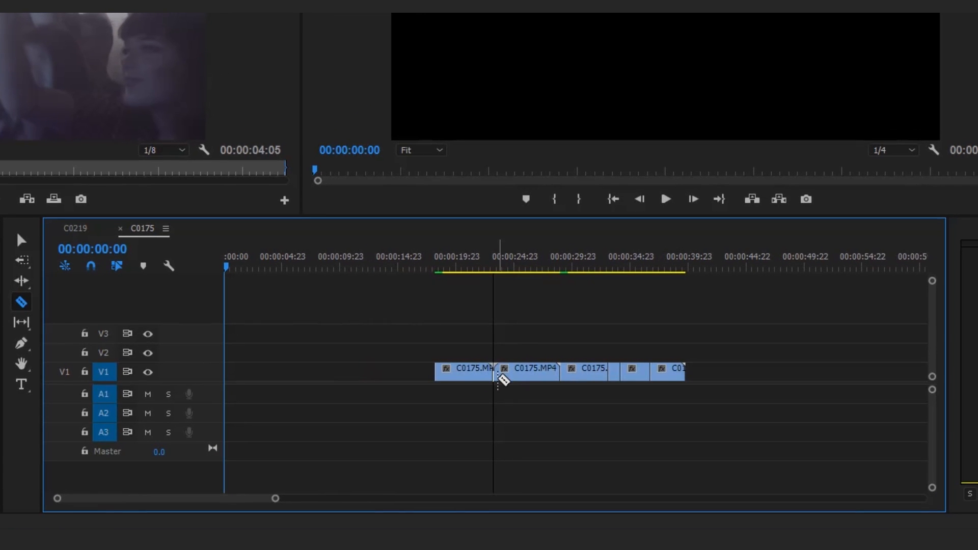
left_click(558, 359)
left_click(519, 373)
left_click(528, 375)
left_click(544, 375)
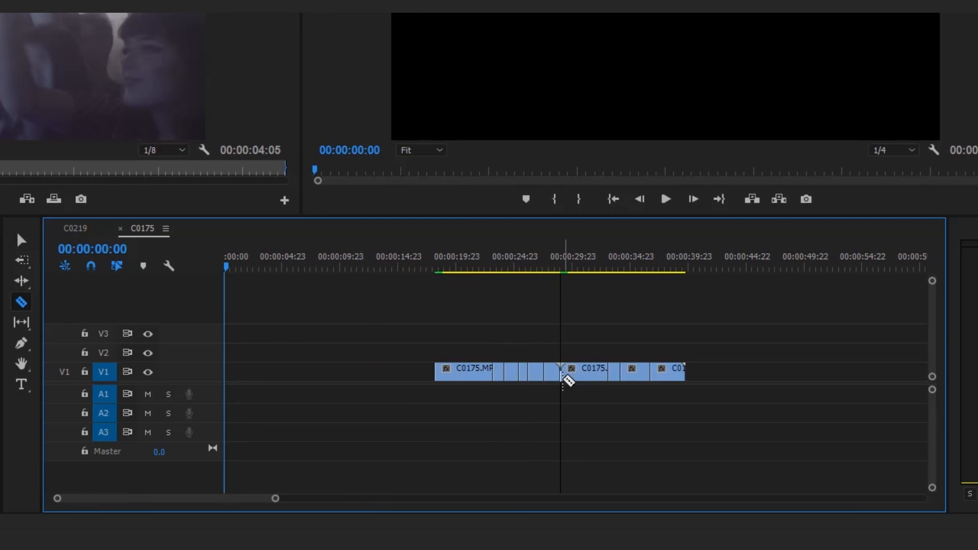
left_click(470, 372)
left_click(453, 372)
left_click(575, 375)
left_click(584, 375)
left_click(593, 374)
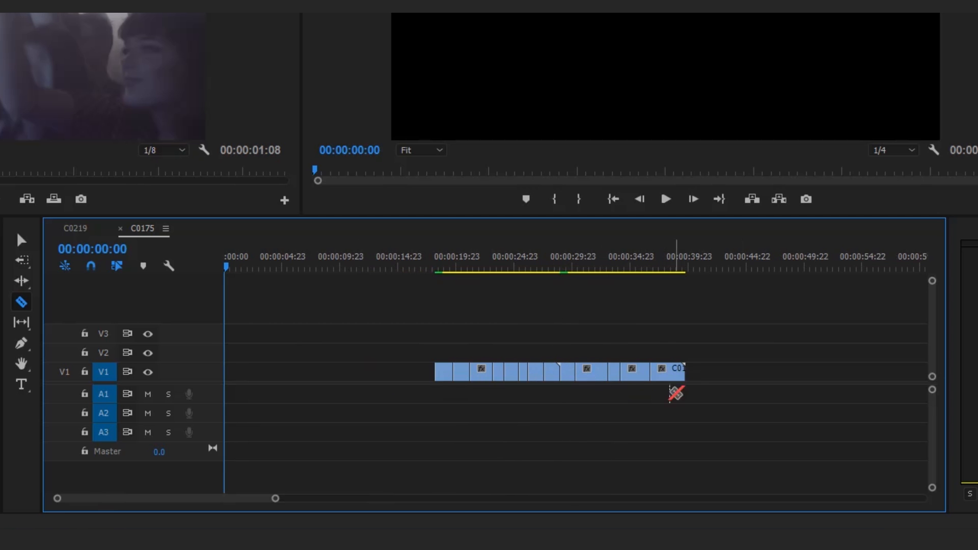
Undo the razor cuts until only the split in the first clip remains.
key("ctrl+z")
key("ctrl+z")
key("ctrl+z")
key("ctrl+z")
key("ctrl+z")
key("ctrl+z")
key("ctrl+z")
key("ctrl+z")
key("ctrl+z")
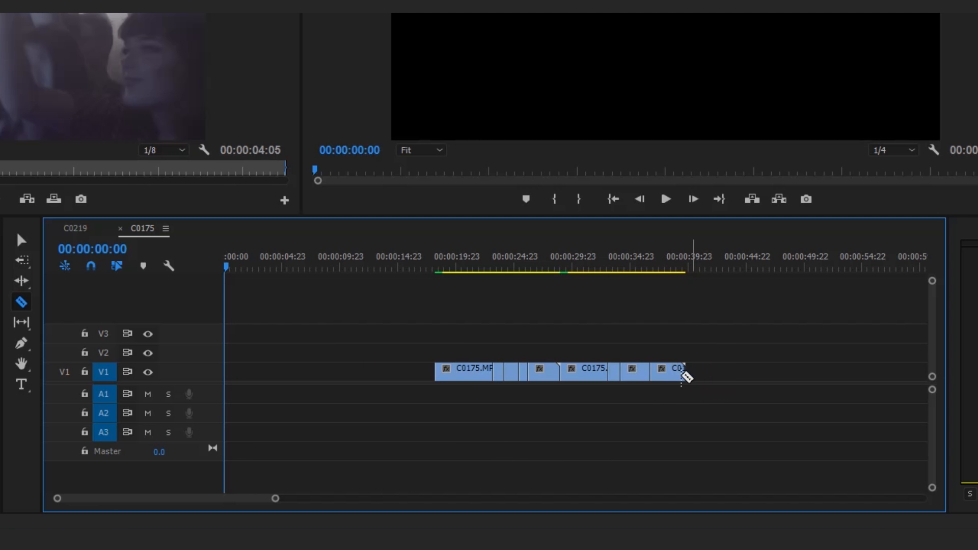
key("ctrl+z")
key("ctrl+z")
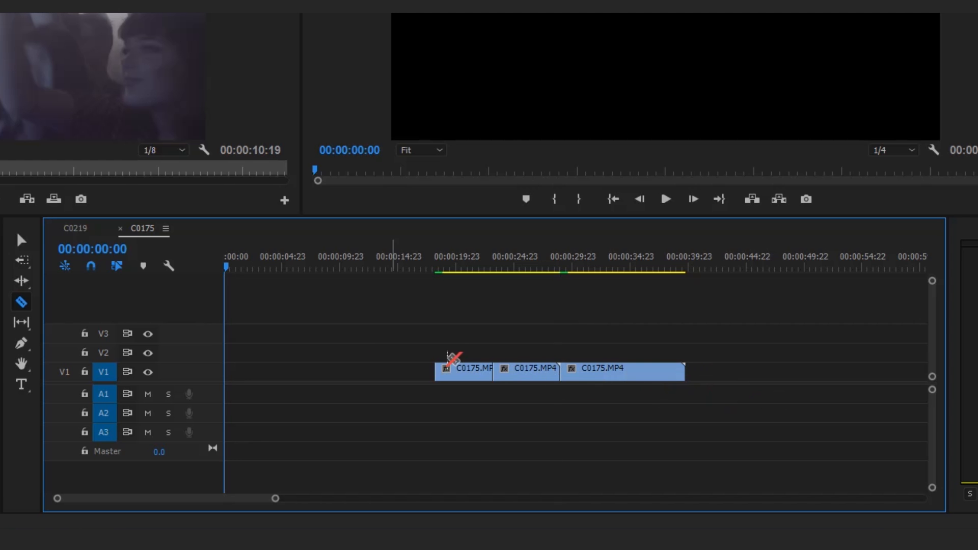
Select the last C0175.MP4 clip, preview it briefly, and set the playhead at its start, 00:00:28:23.
left_click(19, 322)
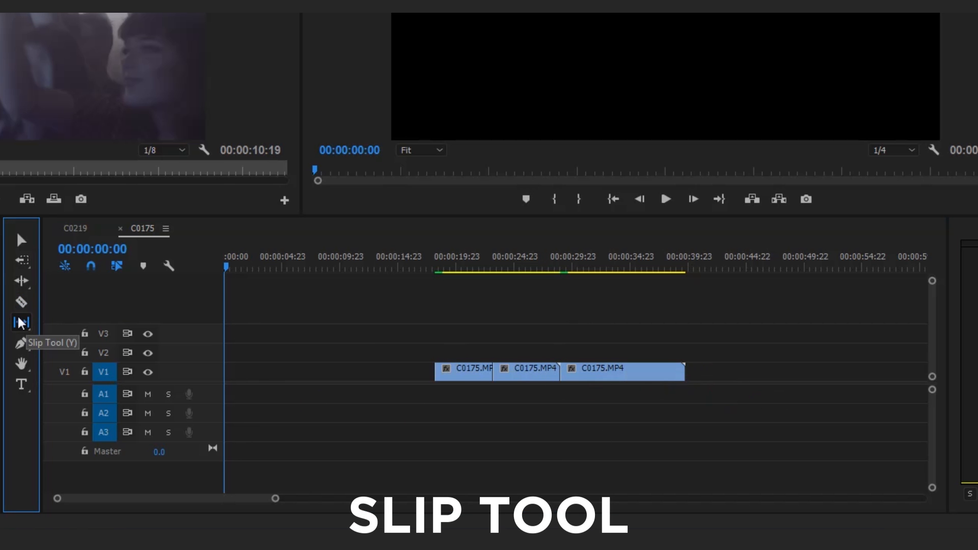
left_click_drag(276, 498, 352, 499)
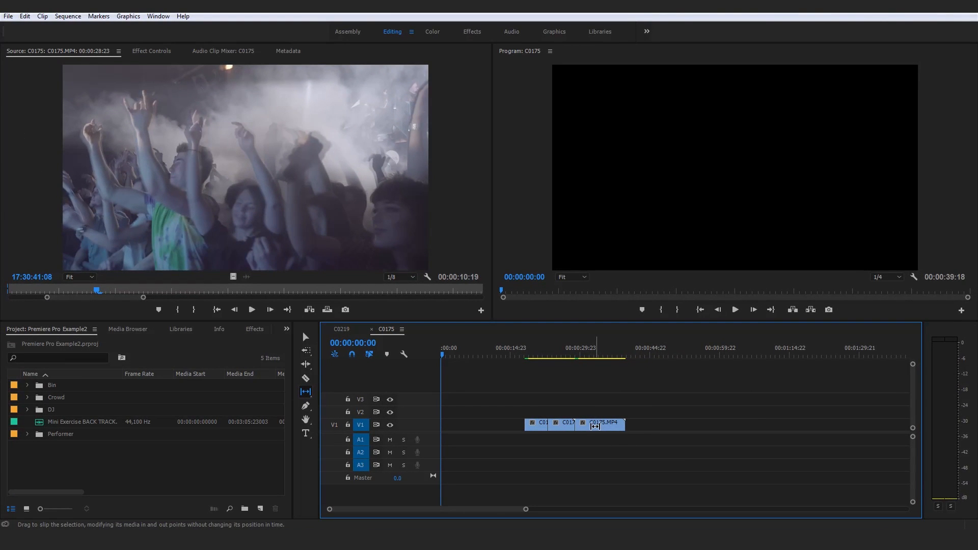
key("v")
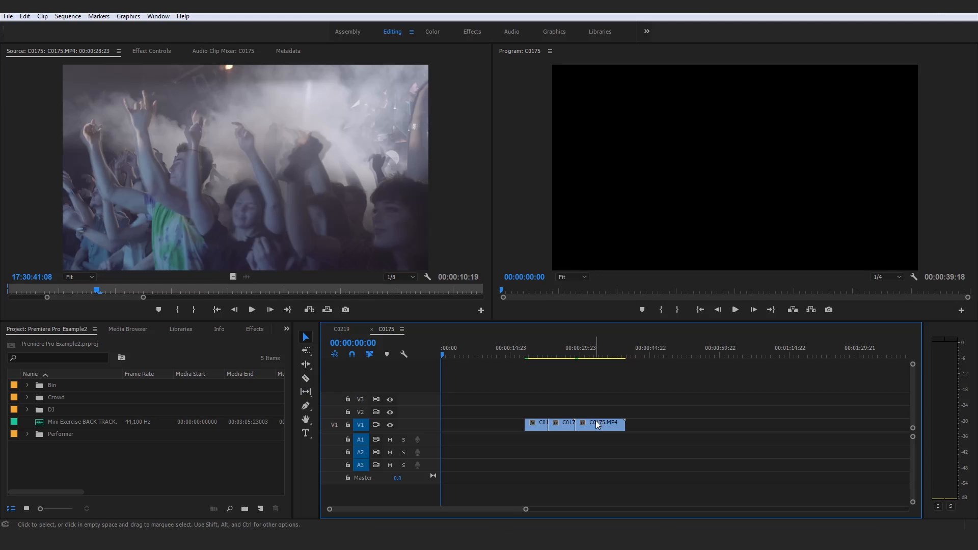
left_click(599, 426)
left_click(581, 359)
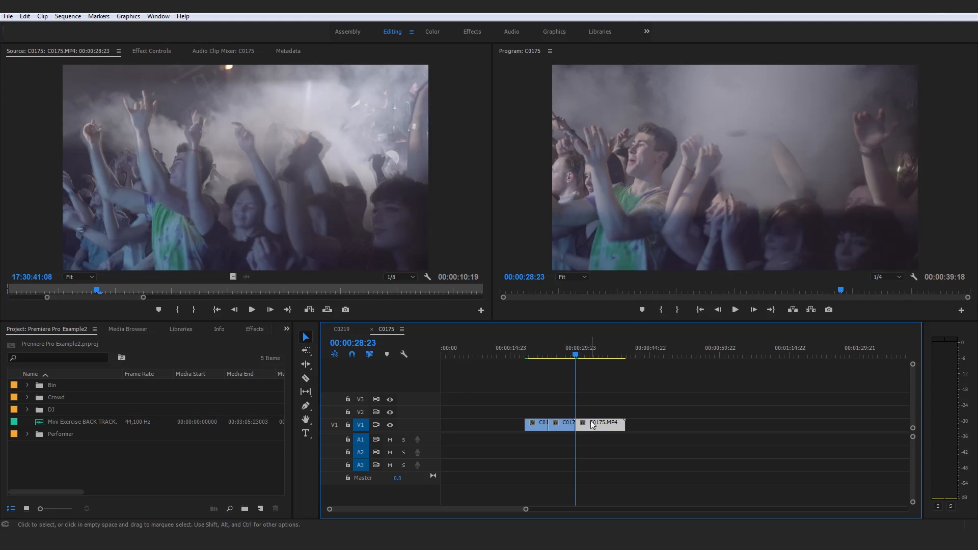
key("space")
key("space")
left_click(576, 353)
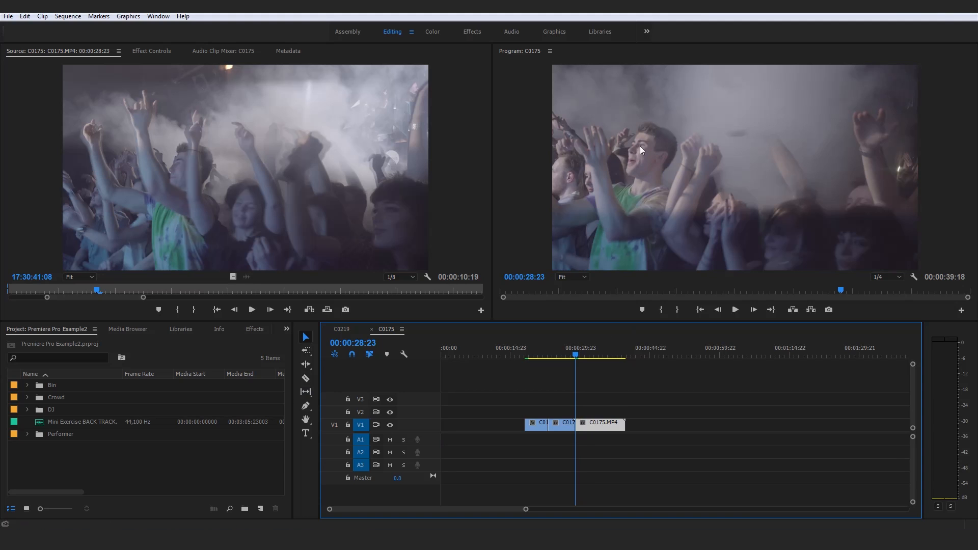
Slip the footage inside the last C0175.MP4 clip forward and backward with the Slip tool, then deselect the clip.
left_click(304, 392)
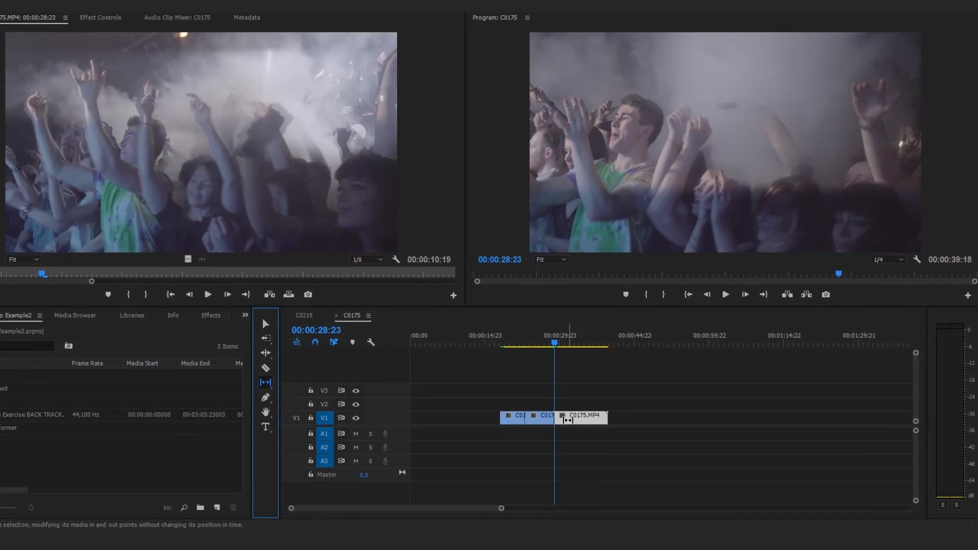
left_click_drag(568, 420, 584, 422)
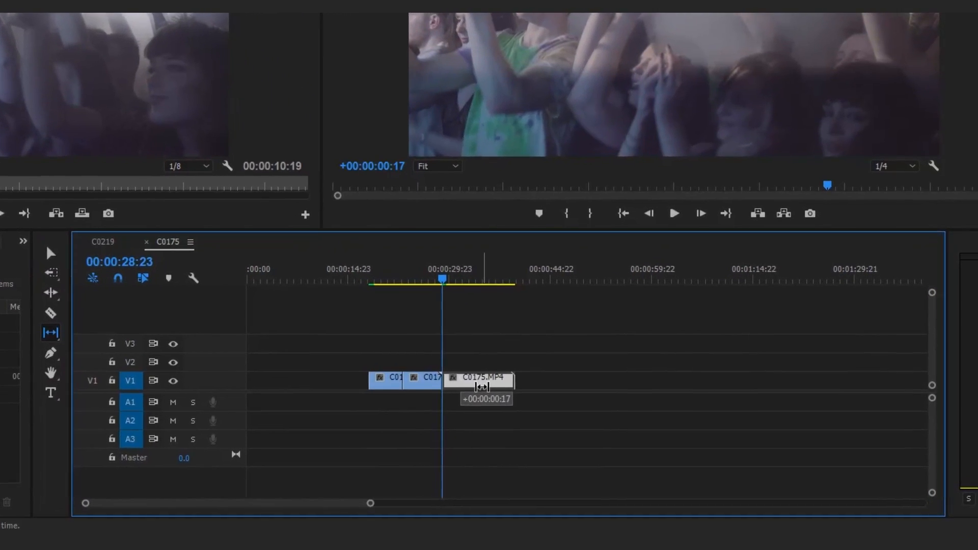
left_click_drag(482, 388, 448, 382)
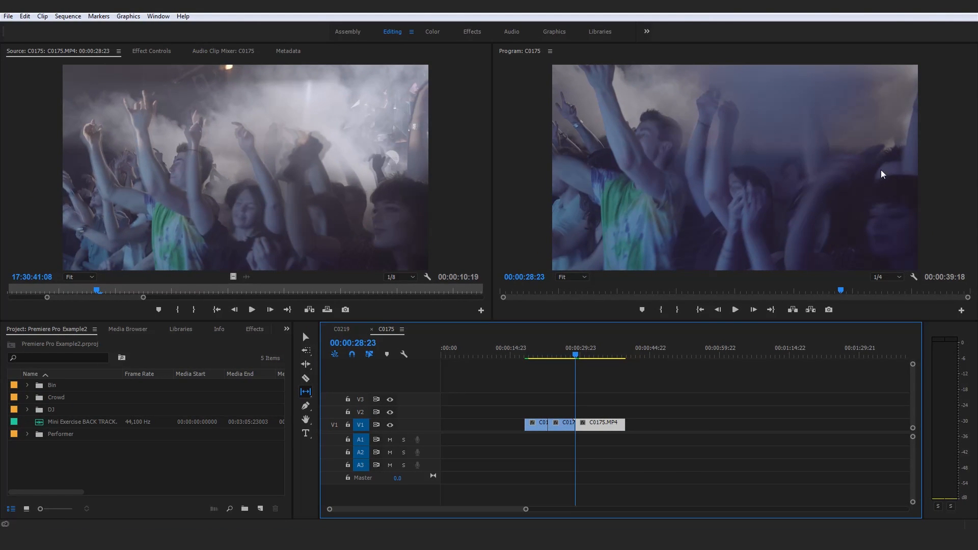
left_click_drag(600, 428, 597, 429)
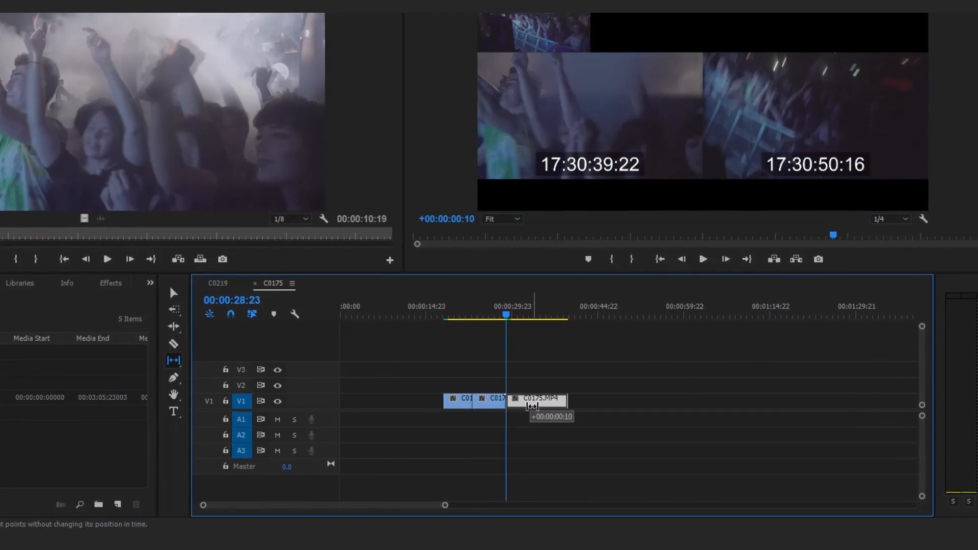
left_click_drag(532, 406, 530, 408)
left_click_drag(455, 382, 460, 381)
key("v")
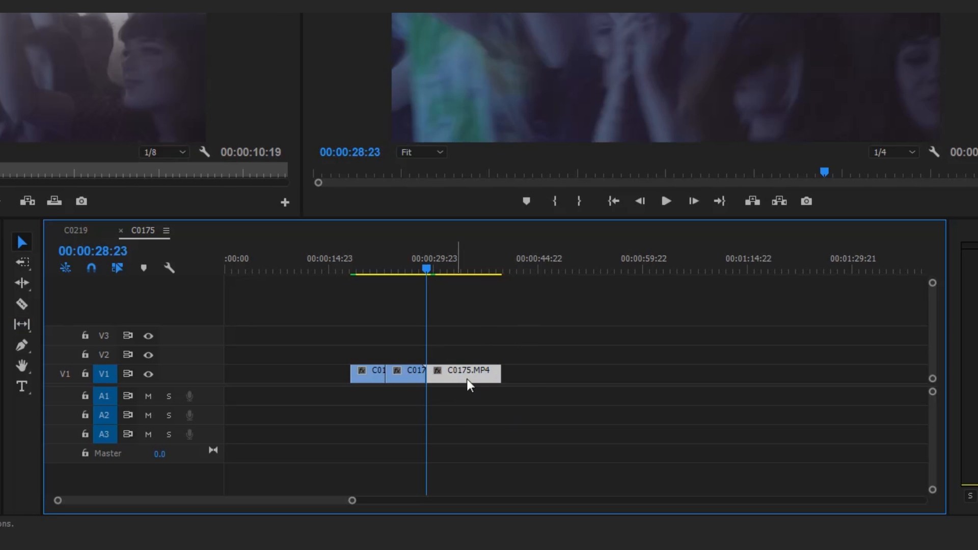
left_click(619, 415)
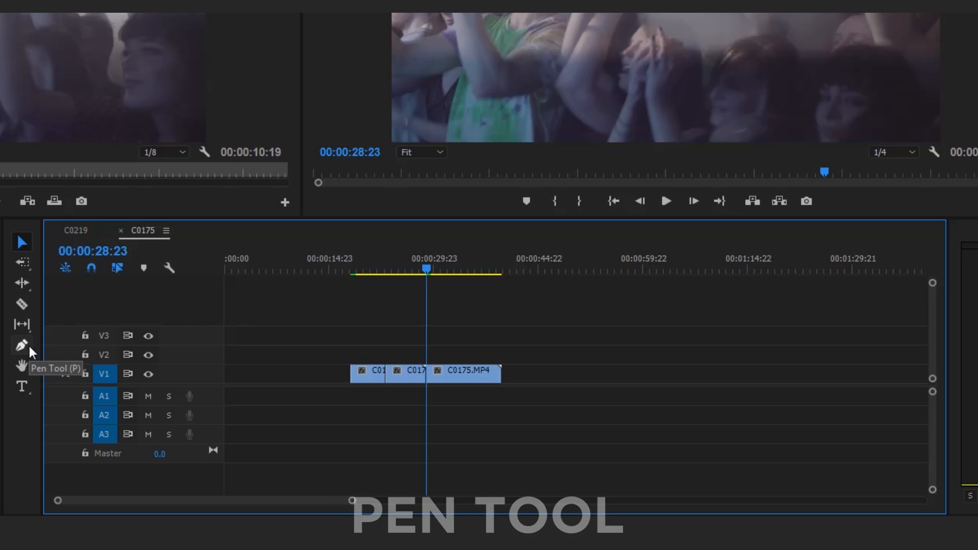
Zoom the Program monitor to 150% and pan the picture to the man's face with the Hand tool.
left_click(22, 365)
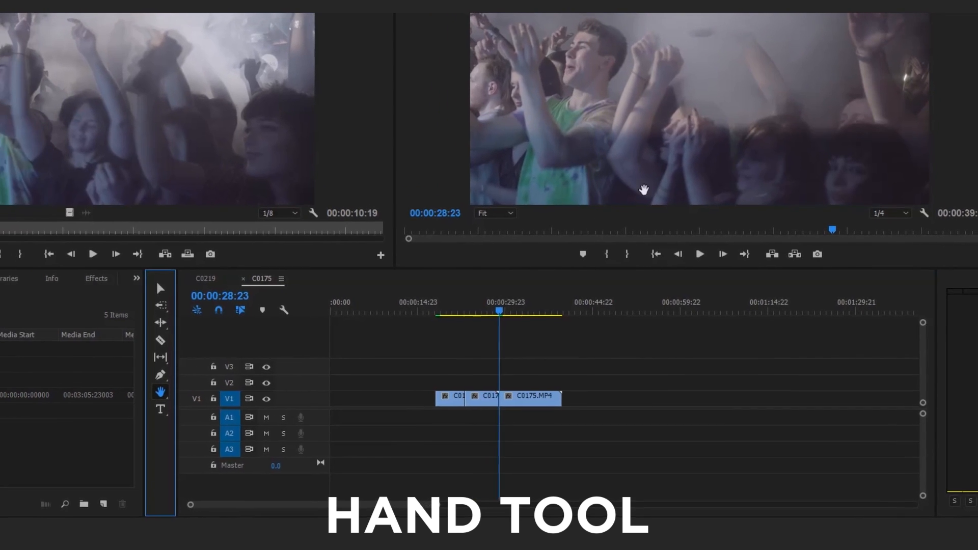
left_click(505, 213)
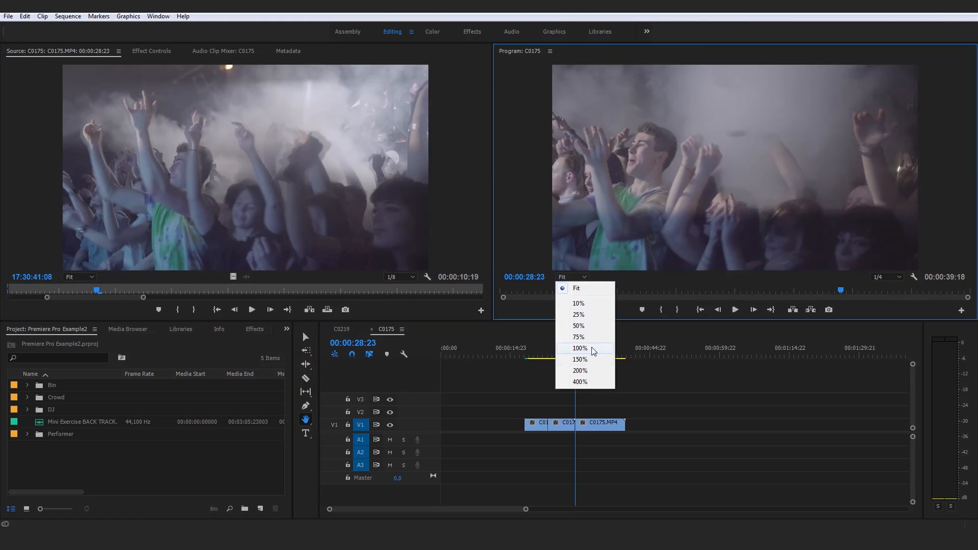
left_click(580, 360)
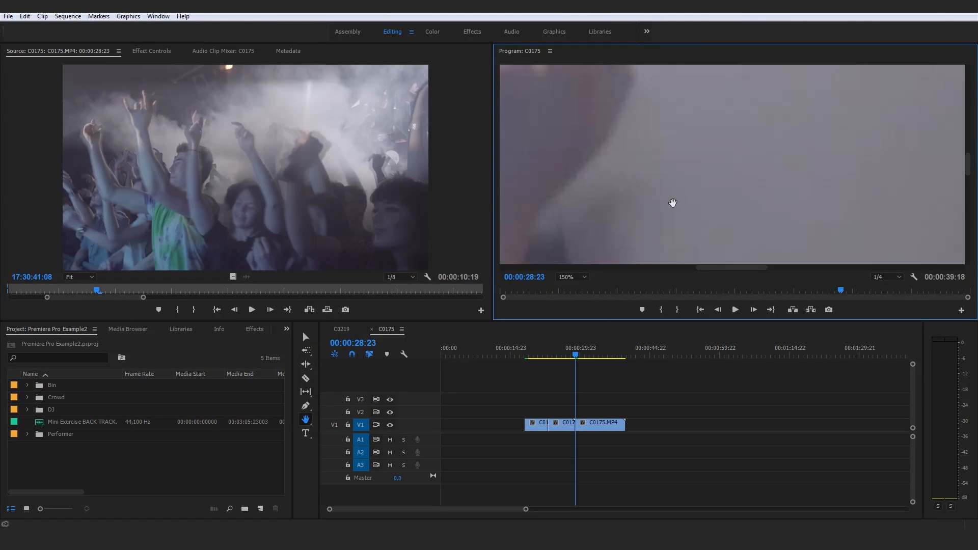
left_click_drag(546, 137, 668, 174)
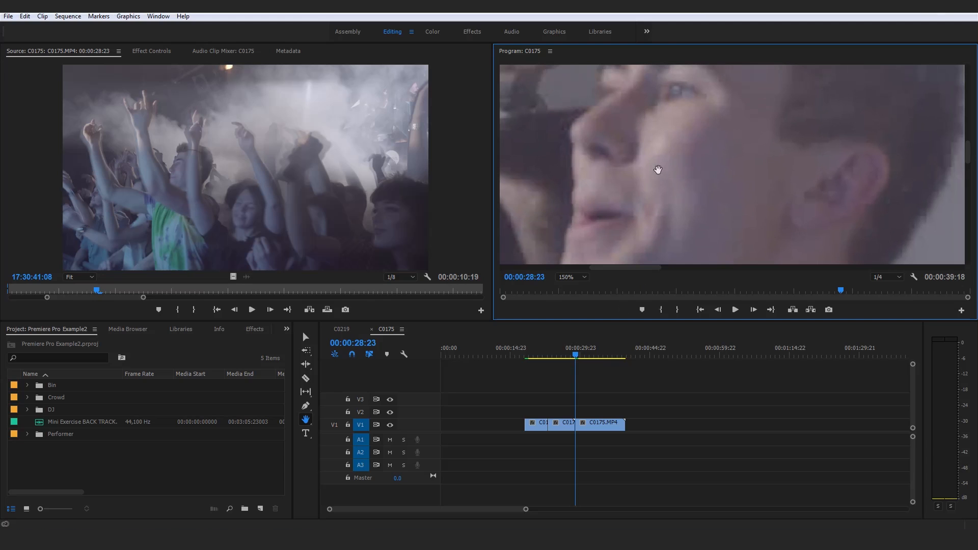
Set the Program monitor zoom to 75%, pan across the crowd with the Hand tool, and restore the zoom to Fit.
left_click(584, 278)
left_click(594, 338)
left_click_drag(793, 67, 958, 204)
left_click_drag(678, 170, 928, 166)
left_click_drag(576, 176, 890, 313)
left_click_drag(711, 110, 670, 284)
left_click_drag(651, 161, 582, 304)
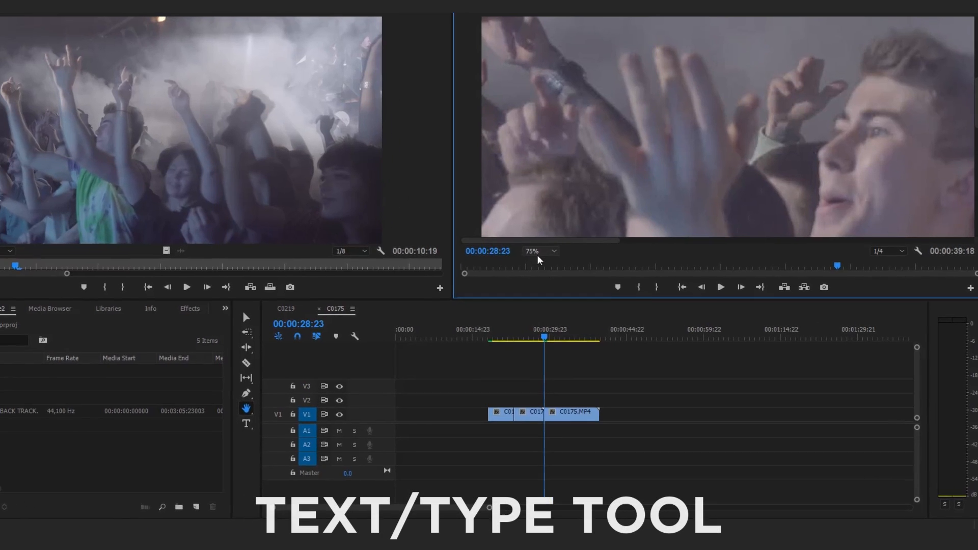
left_click(571, 277)
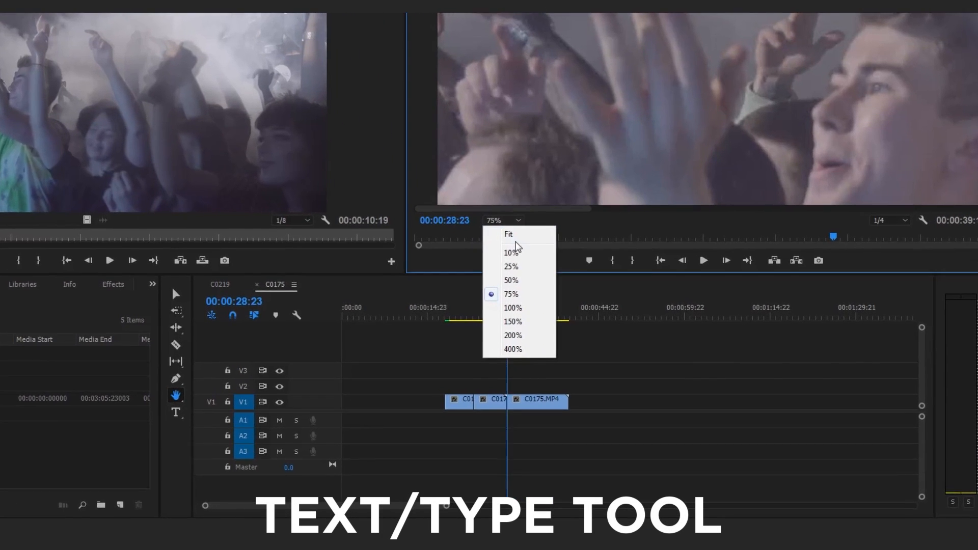
left_click(511, 236)
Add the text "TTTTETERETETRERTER" over the crowd picture at 00:00:28:23 with the Type tool.
left_click(180, 414)
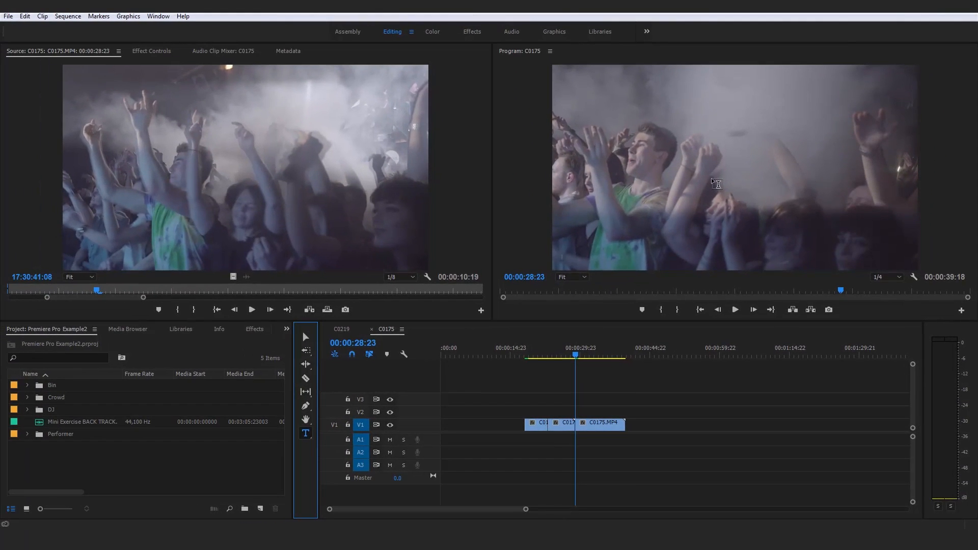
left_click(714, 179)
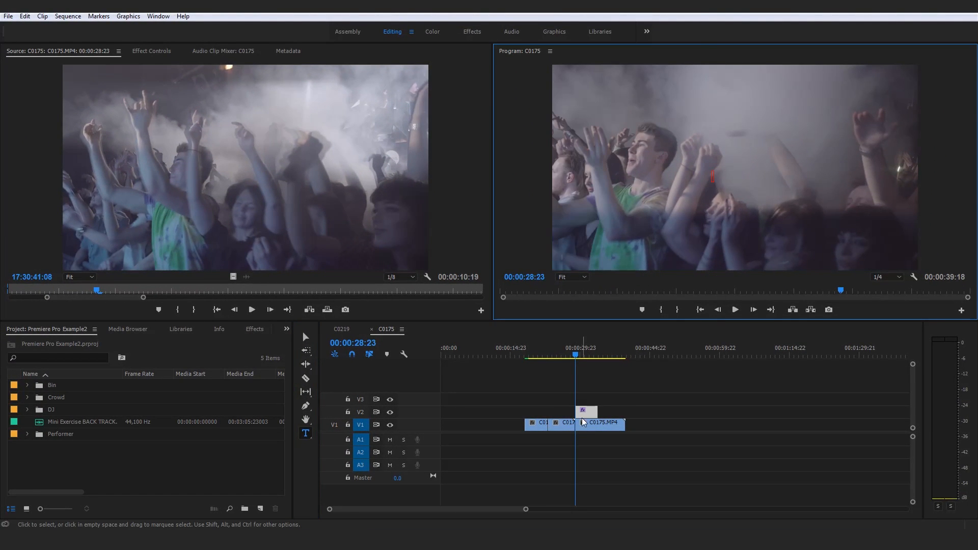
type("TTTTETERETETRERTER")
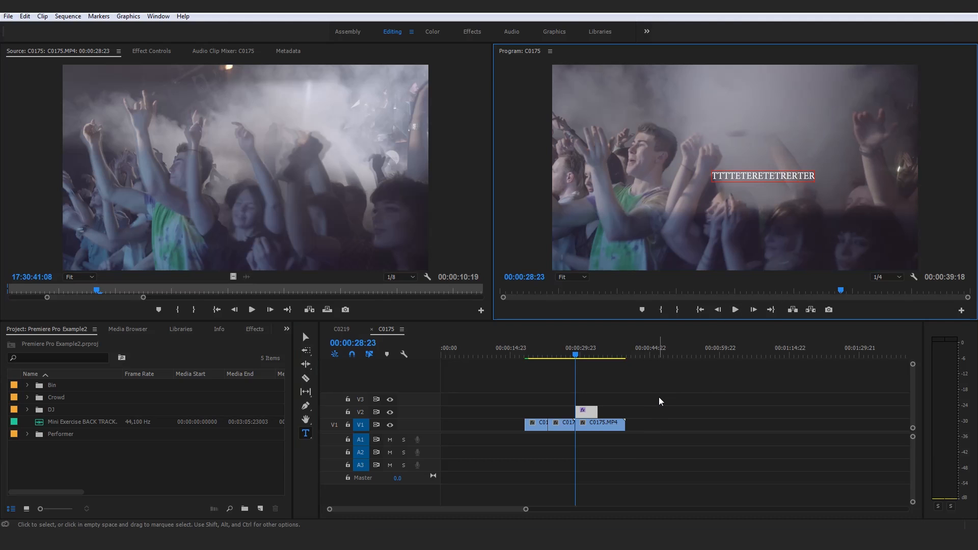
left_click(666, 414)
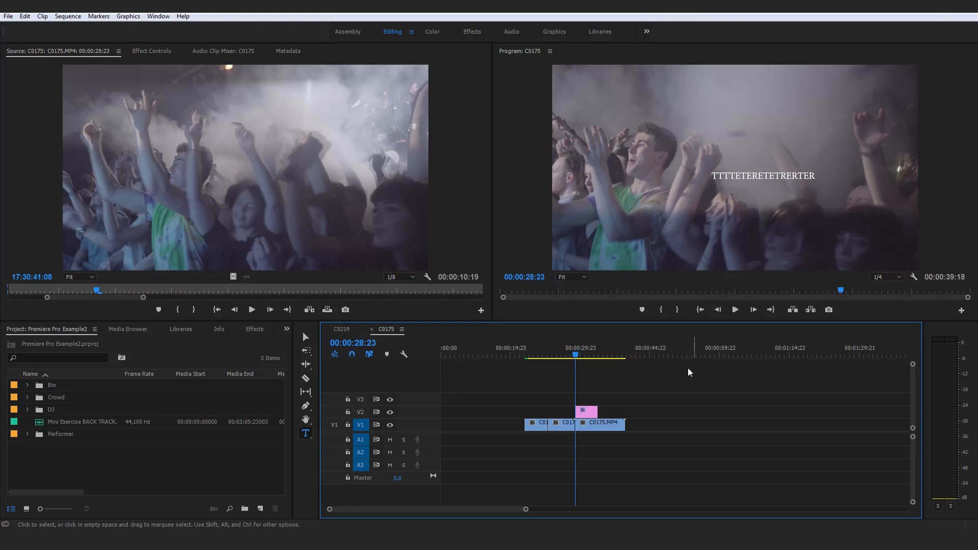
Delete the text graphic clip from track V2.
left_click_drag(681, 365, 476, 416)
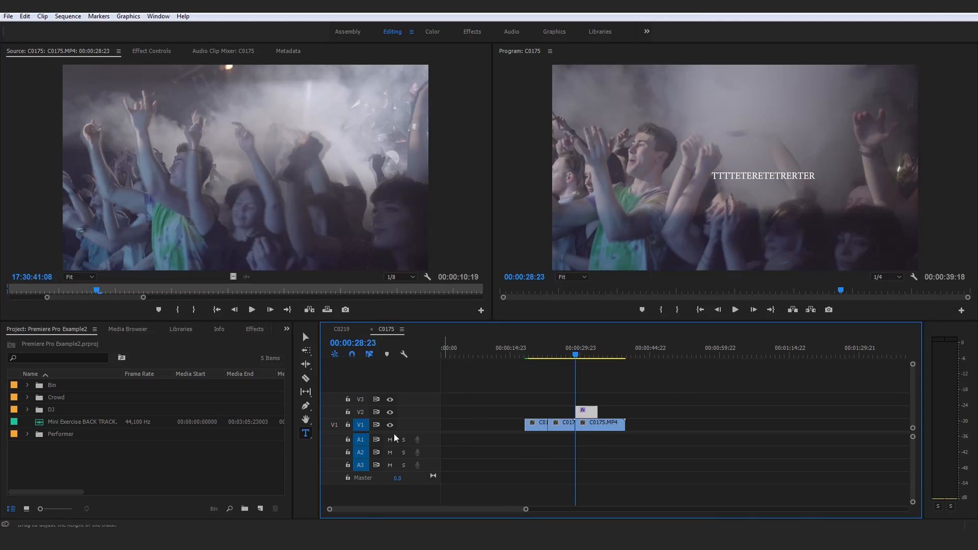
key("Delete")
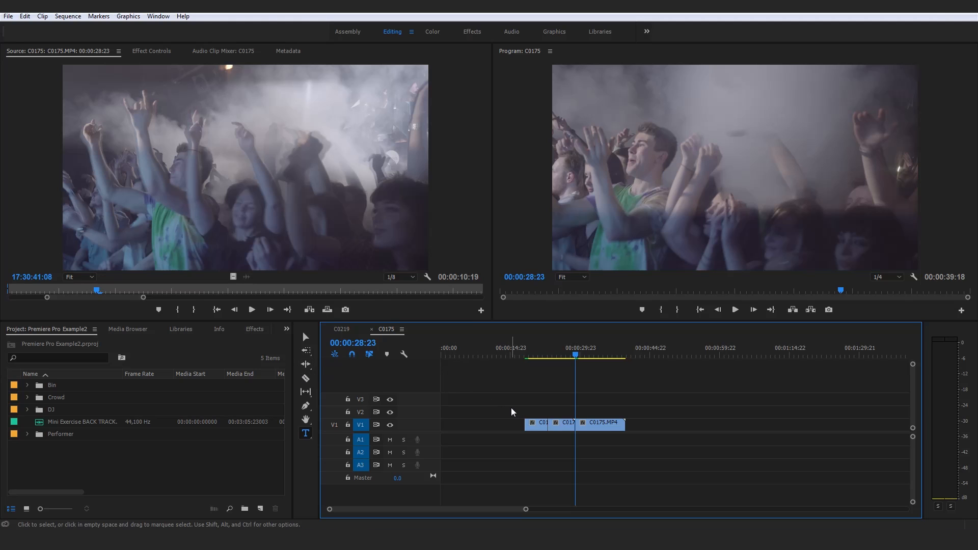
Load C0095.MP4 from the Crowd bin in the Source monitor and mark In at 06;46;15;28 and Out at 06;46;19;11.
left_click(172, 204)
left_click_drag(47, 297, 1, 304)
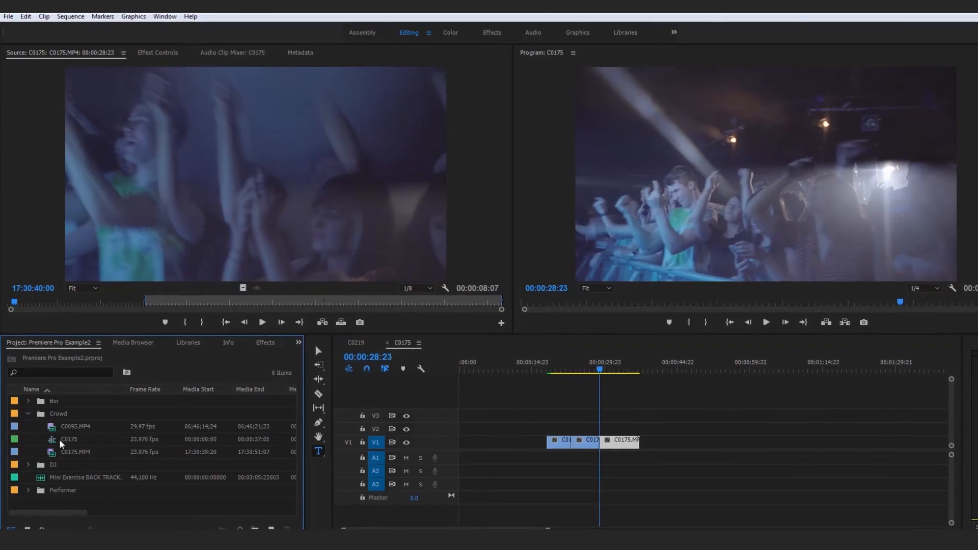
double_click(101, 418)
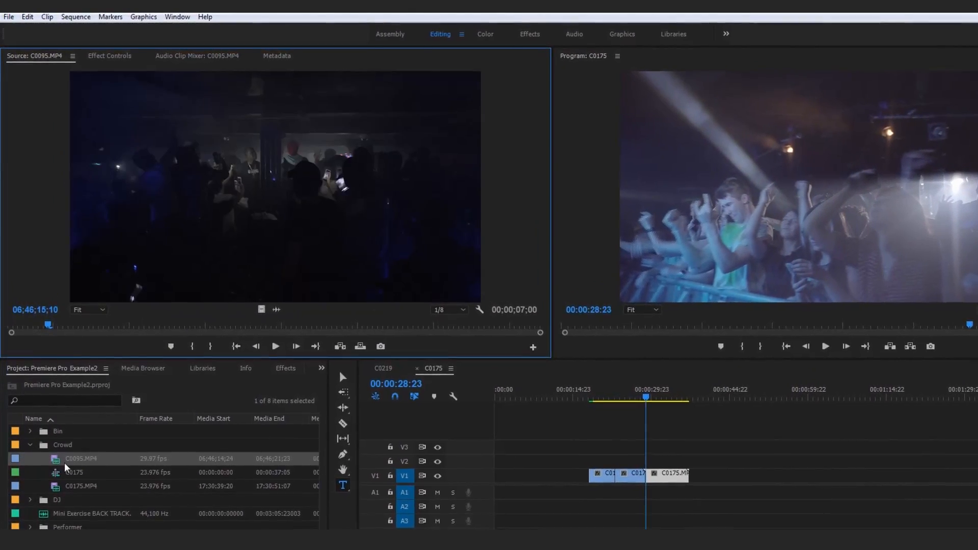
left_click_drag(57, 321, 109, 366)
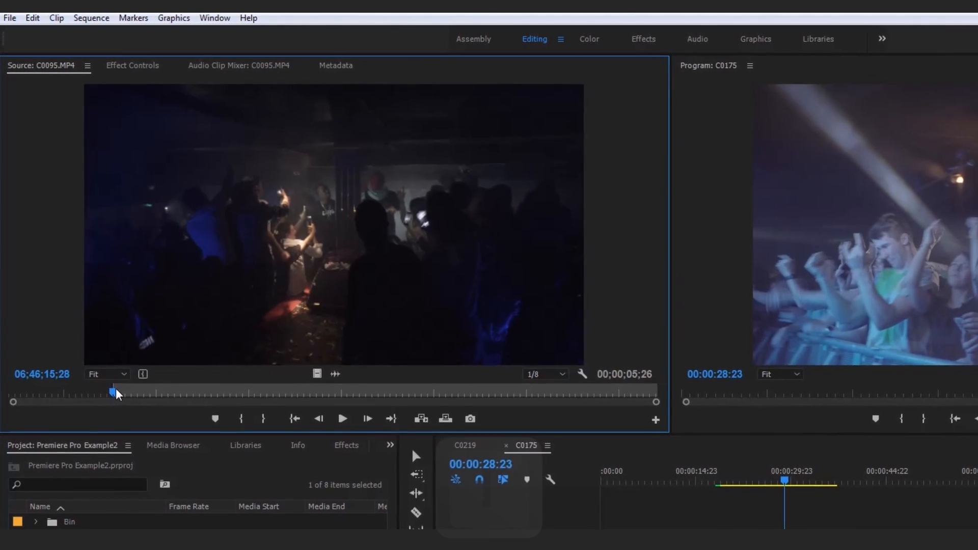
key("i")
left_click_drag(411, 402, 442, 405)
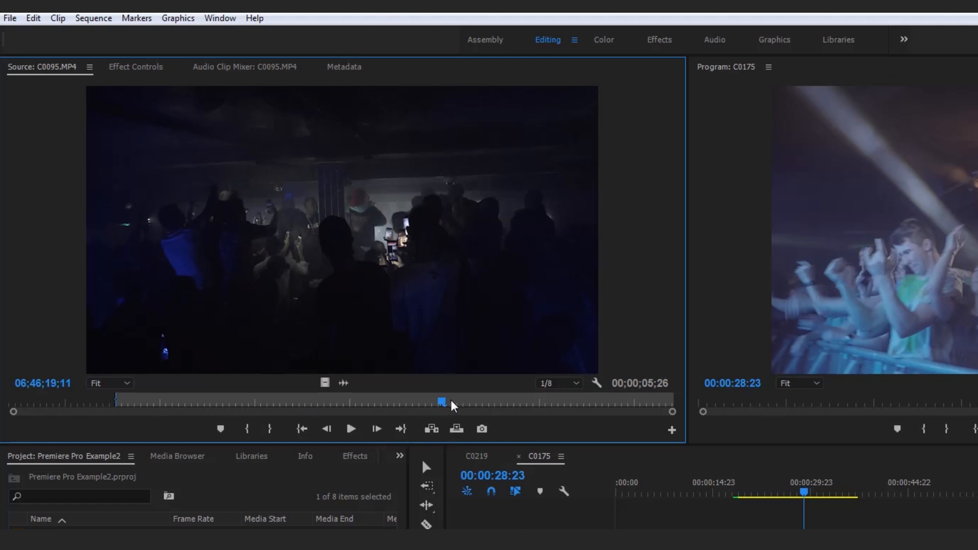
key("o")
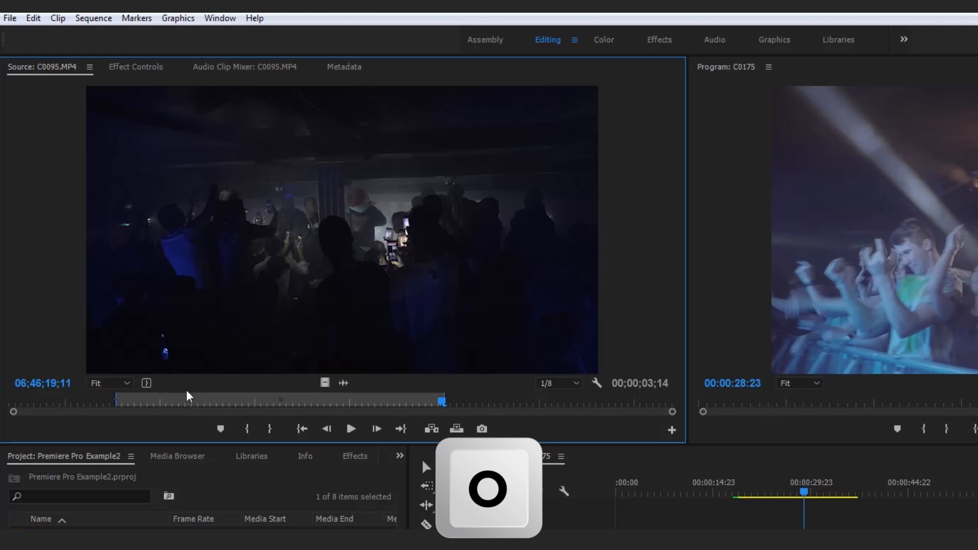
Scrub the C0095.MP4 source footage past its Out point and jump back to the In point.
left_click(168, 402)
left_click_drag(169, 401, 617, 405)
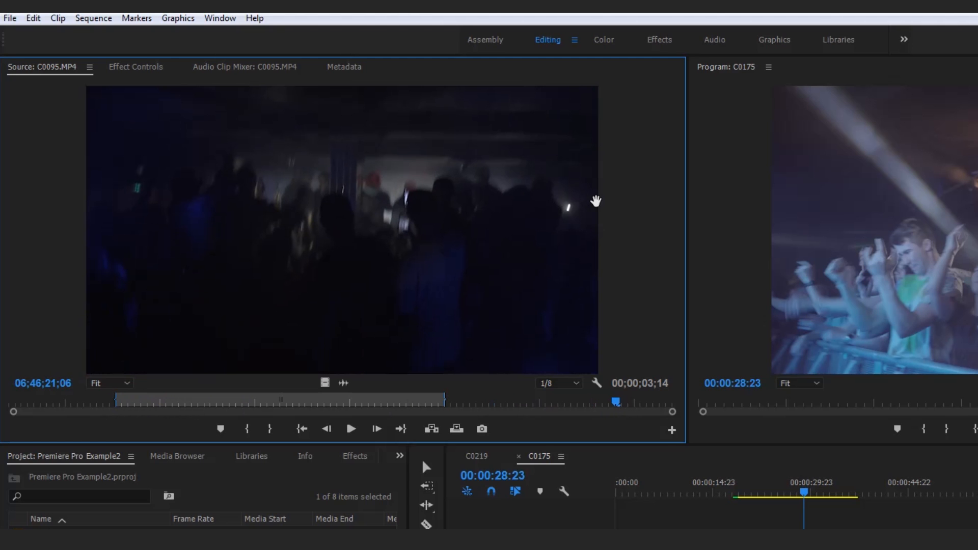
key("shift+i")
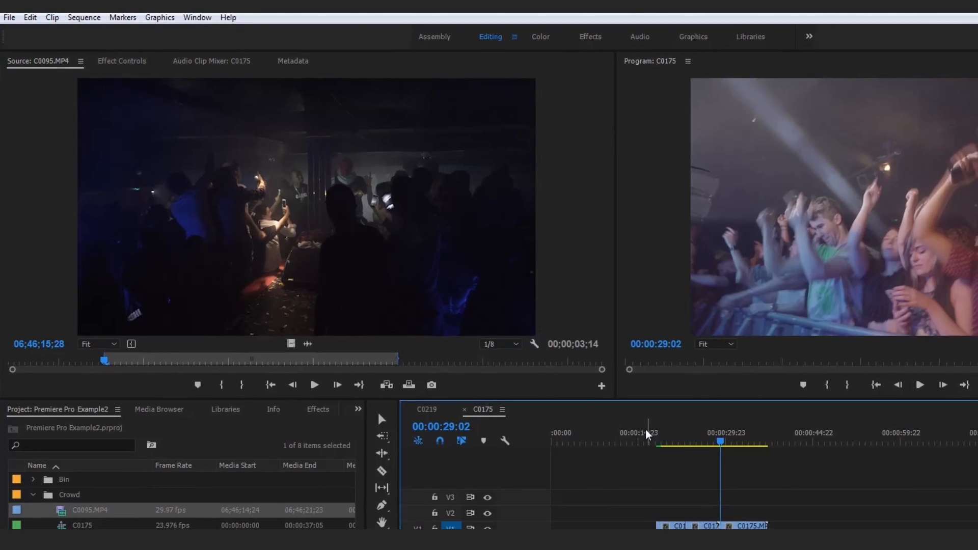
Mark the sequence In point at 00:00:18:04 and the Out point at 00:00:37:06.
key("Up")
key("Up")
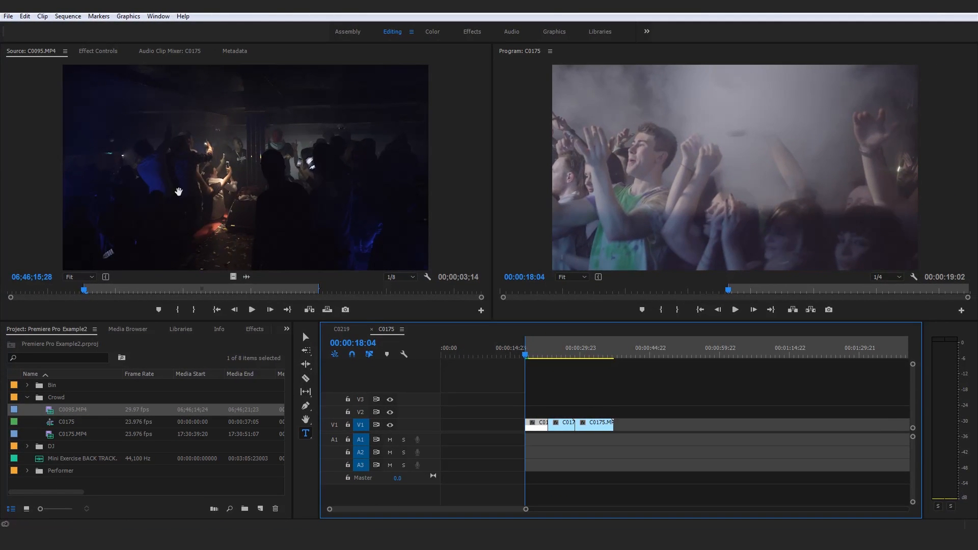
left_click(623, 353)
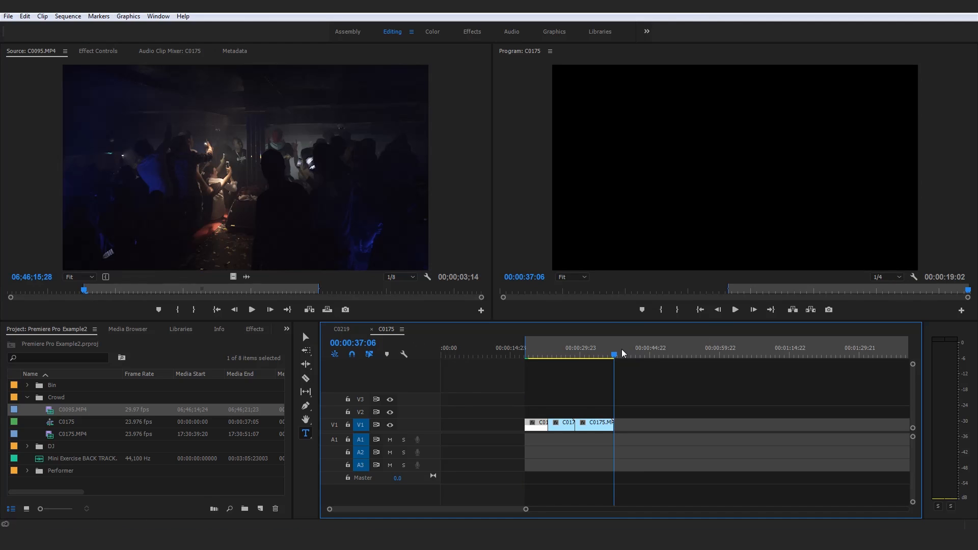
key("o")
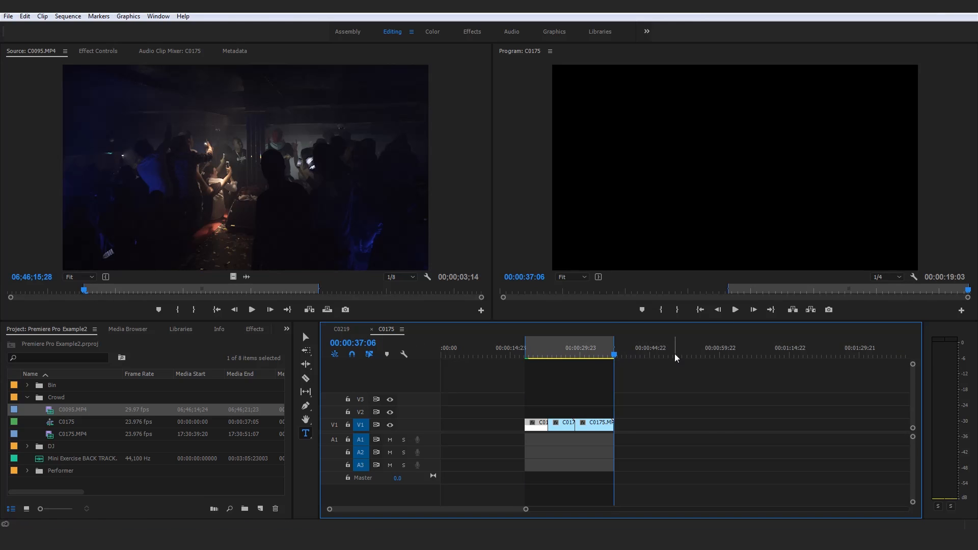
Jump to the sequence In point, the C0095.MP4 source Out point and the sequence Out point.
key("shift+i")
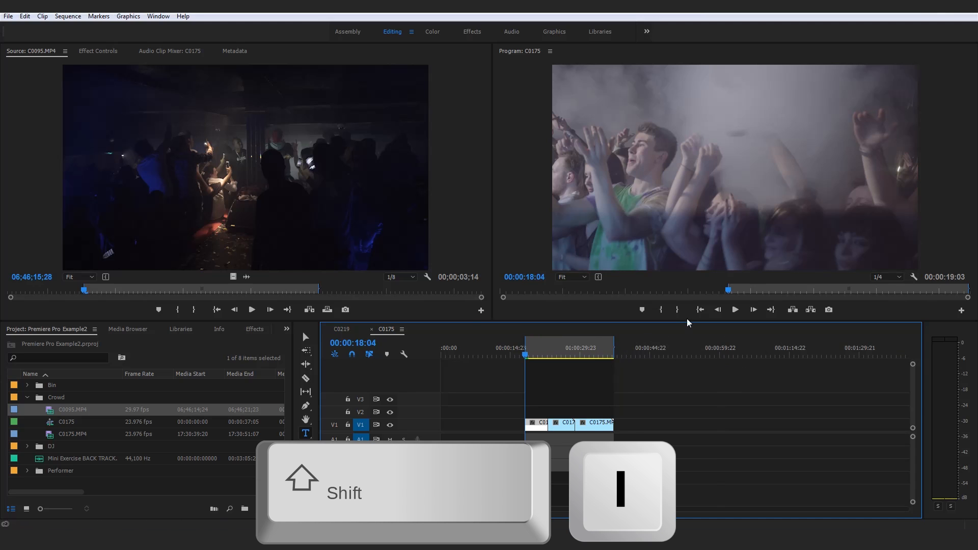
left_click(430, 192)
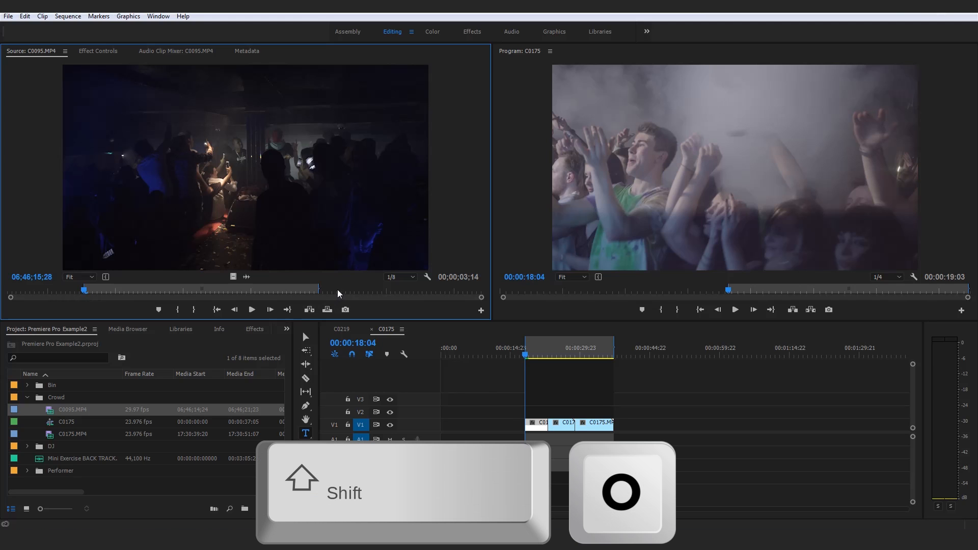
key("shift+o")
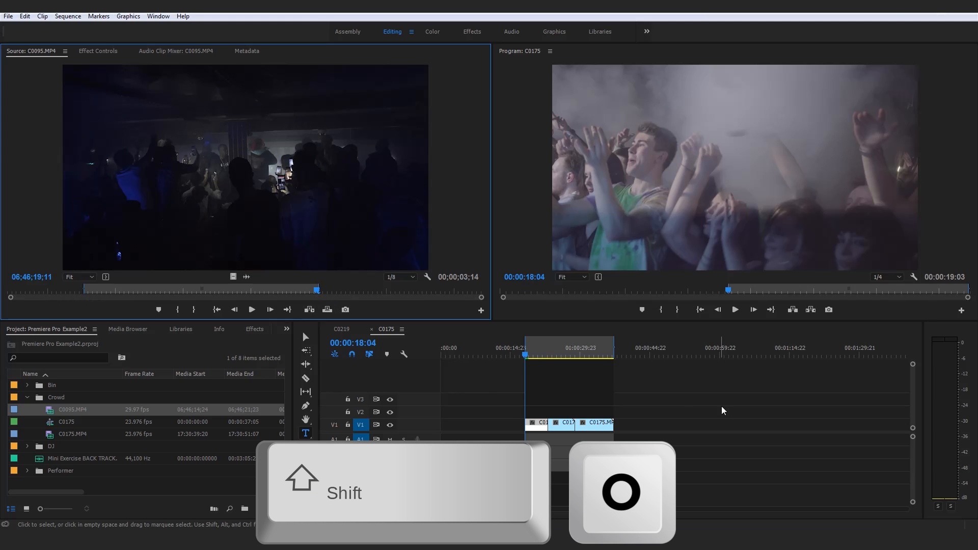
left_click(696, 418)
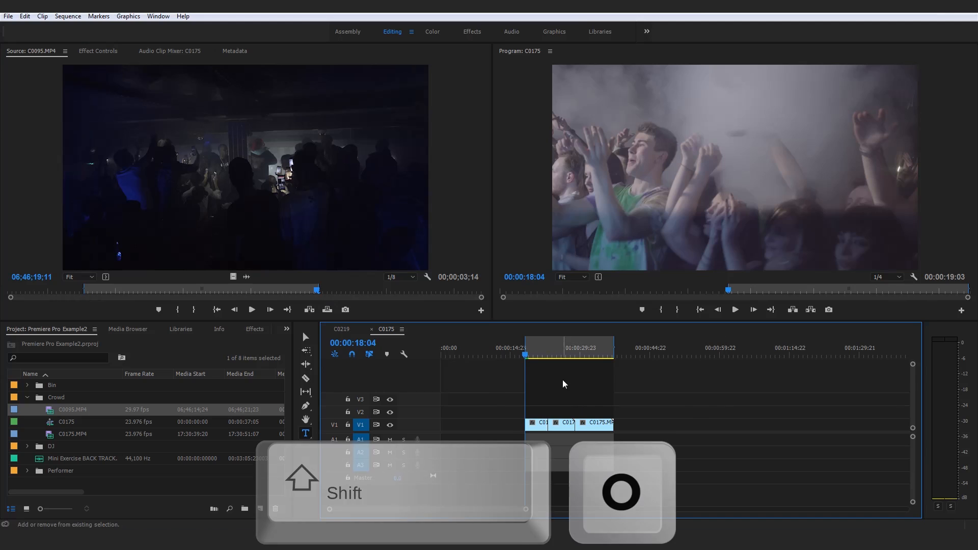
key("shift+o")
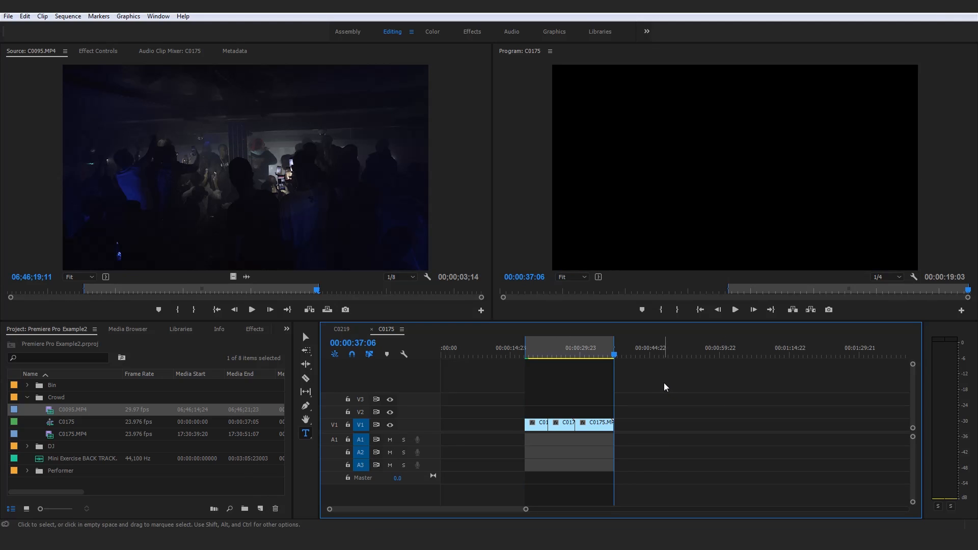
Copy the last C0175.MP4 clip on V1 and try to paste it with V1 targeting turned off.
left_click(598, 347)
left_click(600, 427)
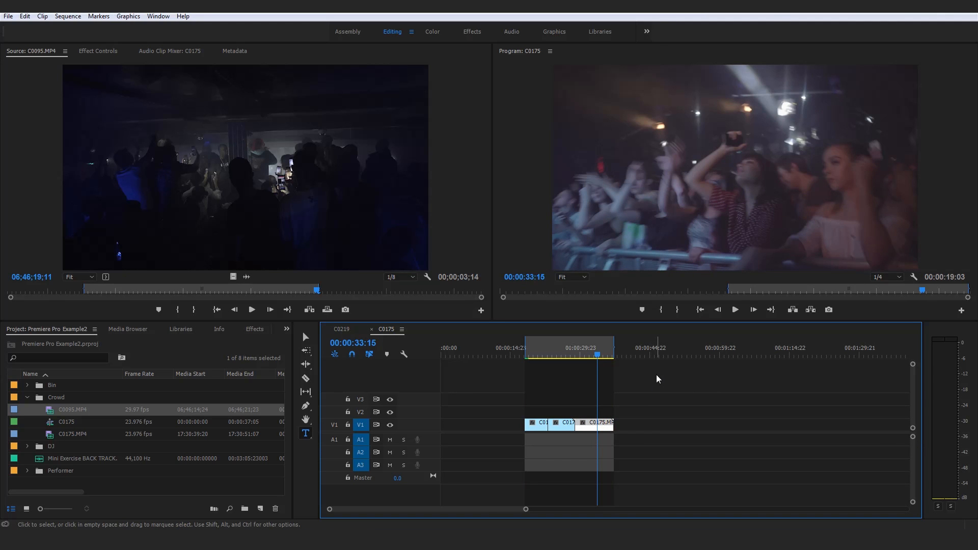
key("ctrl+c")
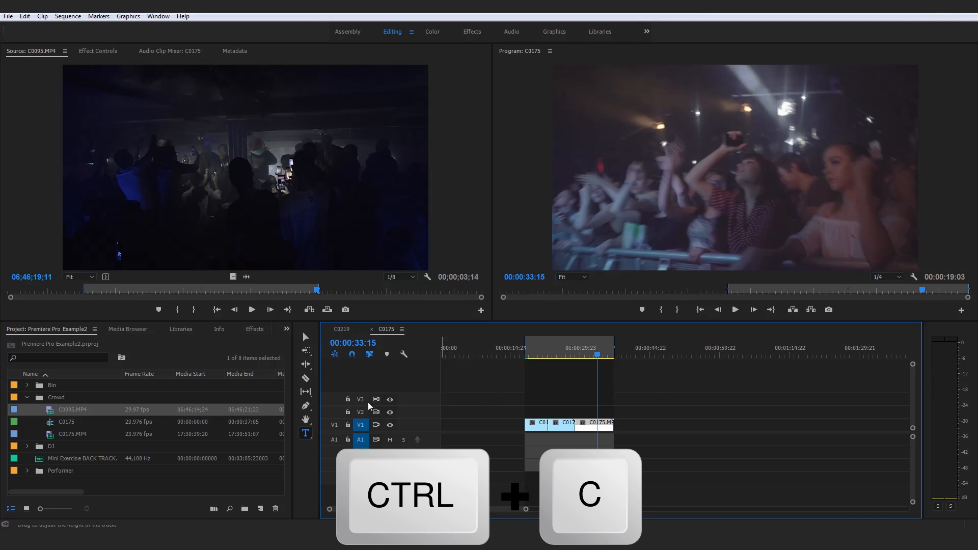
left_click(359, 424)
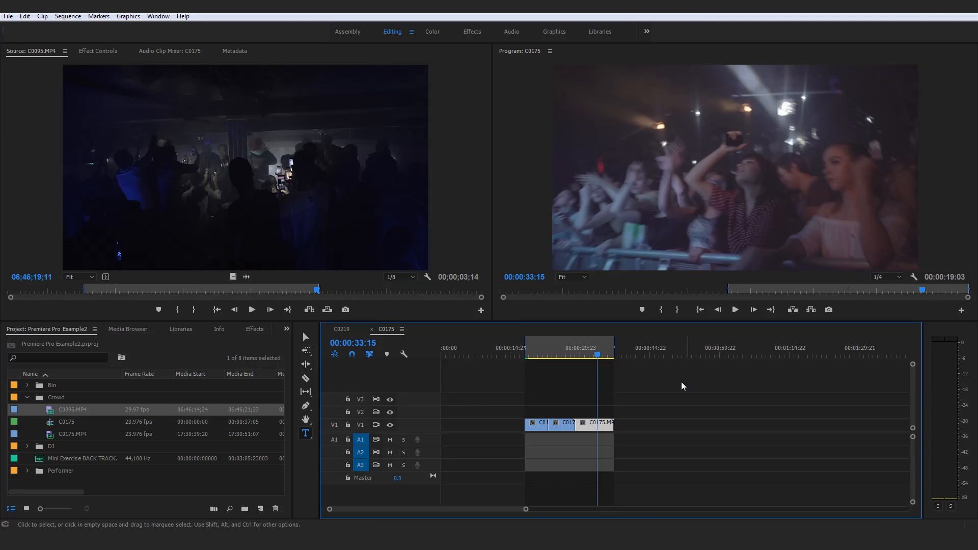
key("ctrl+v")
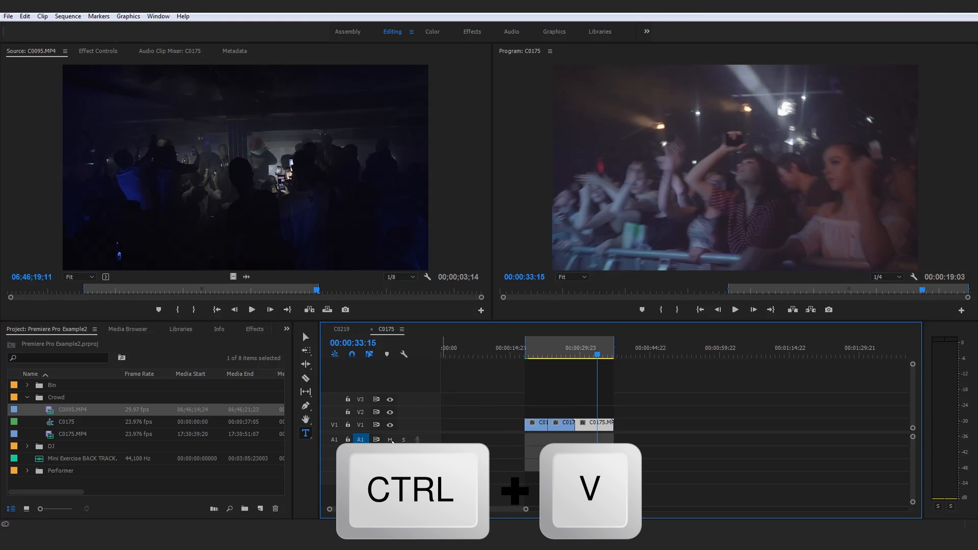
Target track V3 and paste the copied C0175.MP4 clip there at 00:00:25:20.
left_click(360, 399)
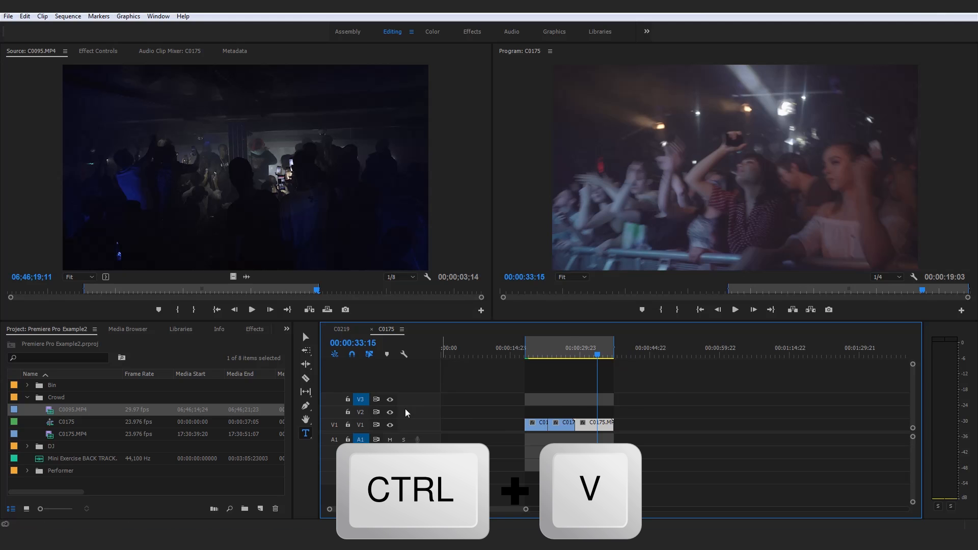
left_click(562, 349)
left_click(645, 398)
key("ctrl+v")
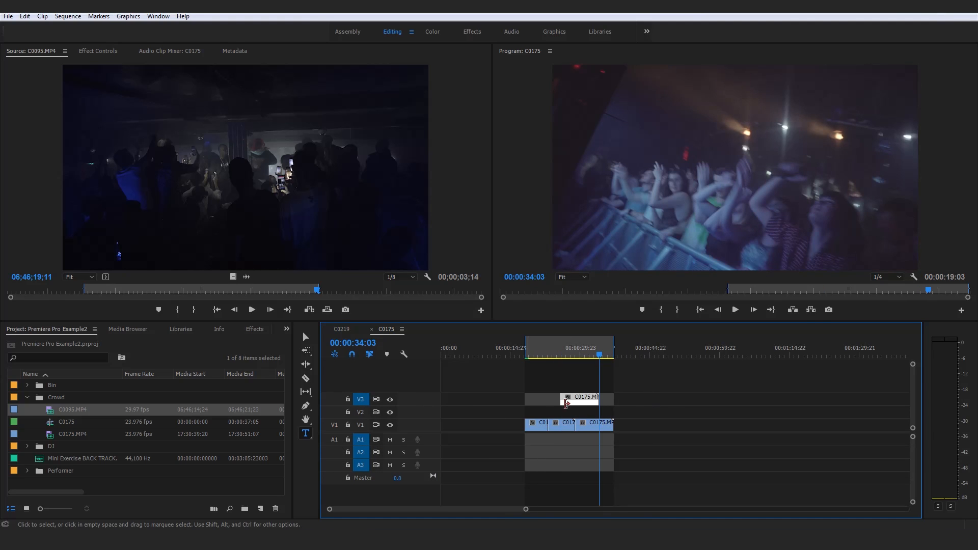
Target V2 instead of V3 and paste the copied C0175.MP4 clip there at 00:00:34:03.
left_click(360, 412)
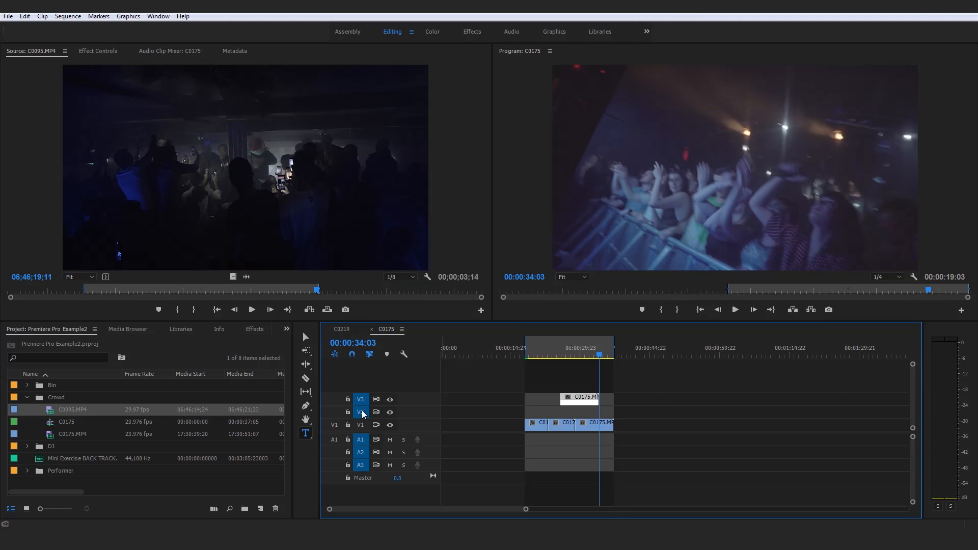
left_click(362, 401)
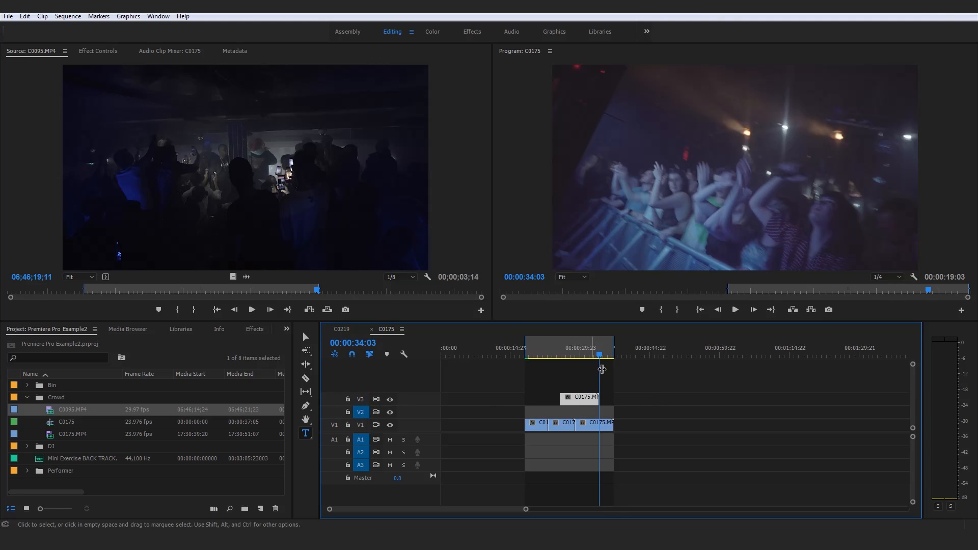
key("ctrl+v")
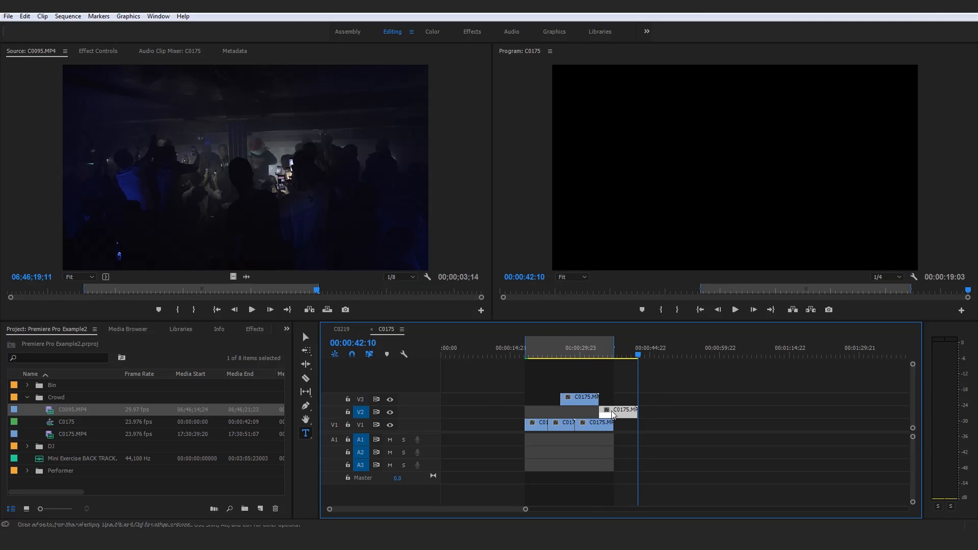
Undo both pastes and leave tracks V2 and V3 untargeted.
key("ctrl+z")
key("ctrl+z")
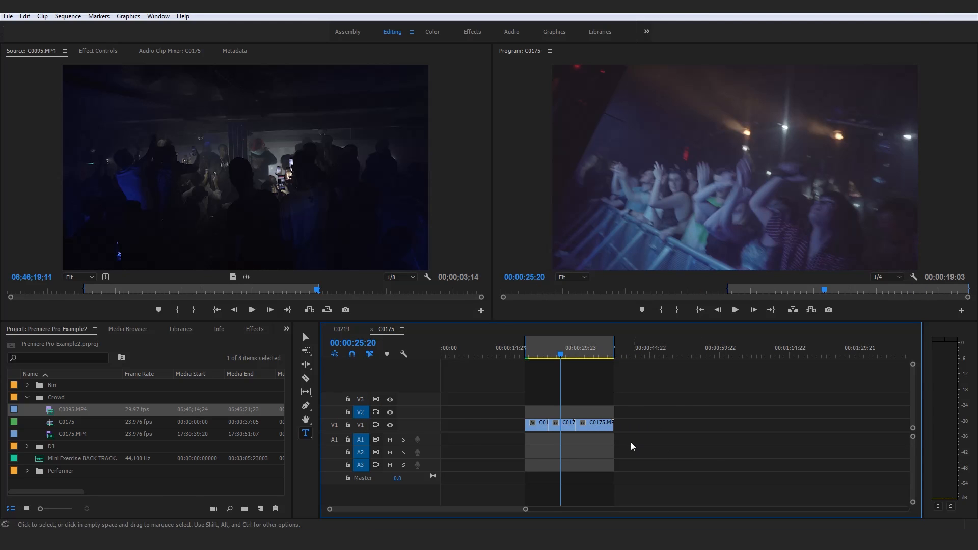
left_click(359, 404)
left_click(359, 411)
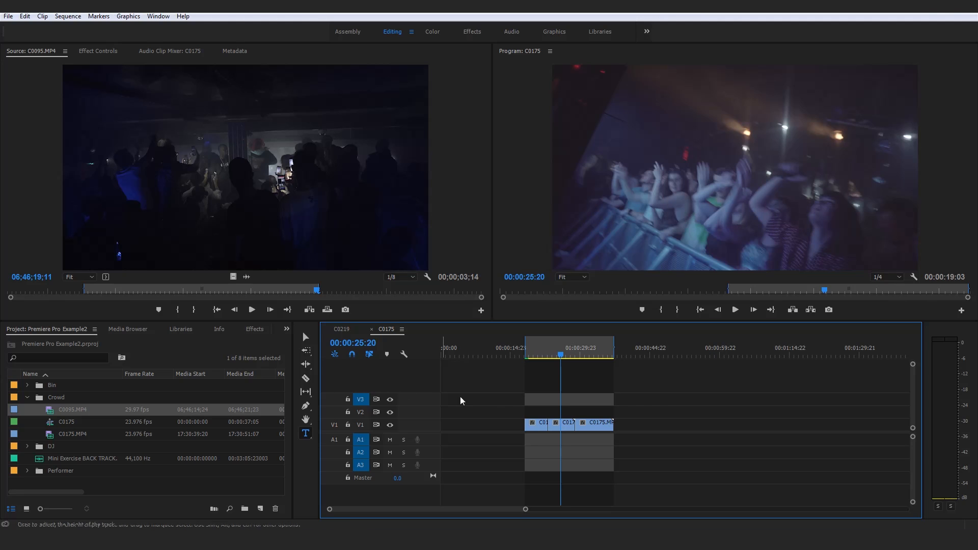
left_click(360, 401)
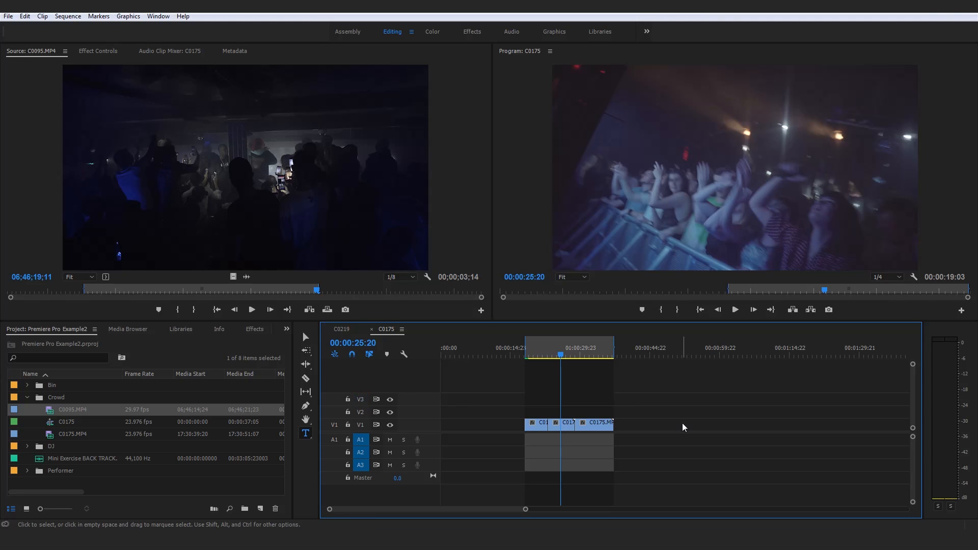
Duplicate the last C0175.MP4 clip directly above it on V2 and directly after it on V1.
left_click(596, 423)
left_click(669, 409)
left_click(605, 423)
mouse_move(587, 429)
left_mouse_down()
mouse_move(592, 411)
mouse_move(622, 427)
mouse_move(597, 426)
mouse_move(594, 436)
left_mouse_up()
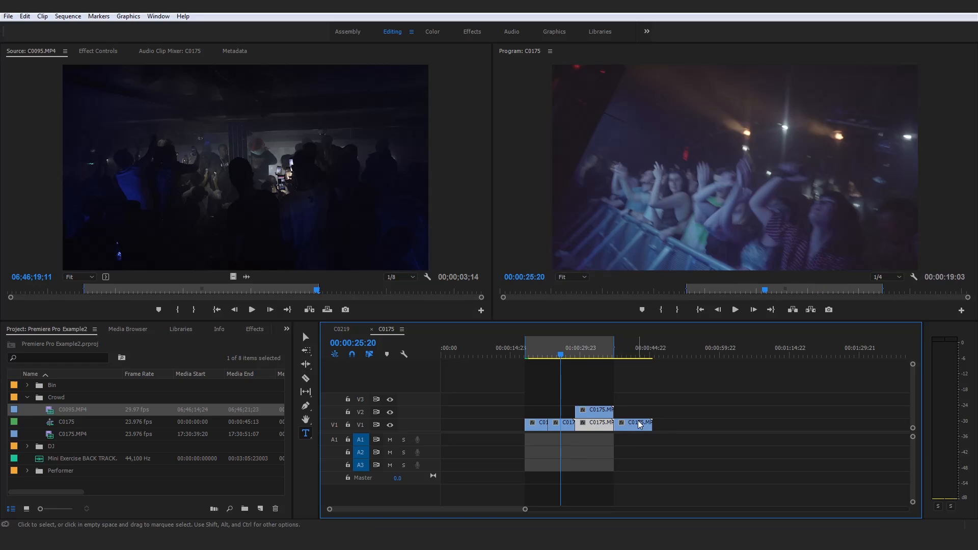
Stack C0175.MP4 copies on V3 and a new track V4, and place another copy on V2 beyond the V1 clips.
mouse_move(594, 412)
left_mouse_down()
mouse_move(601, 387)
mouse_move(601, 398)
left_mouse_up()
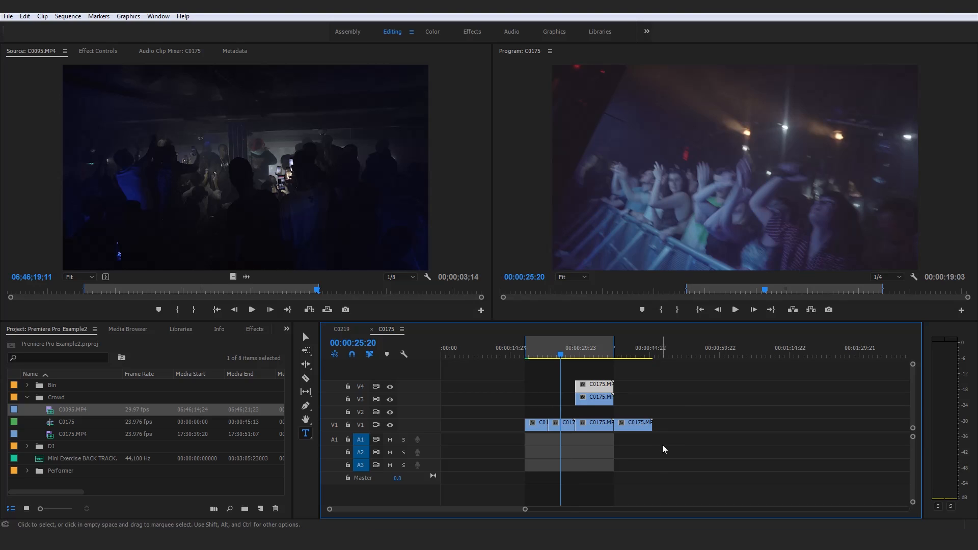
left_click(554, 411)
left_click_drag(595, 400, 685, 409)
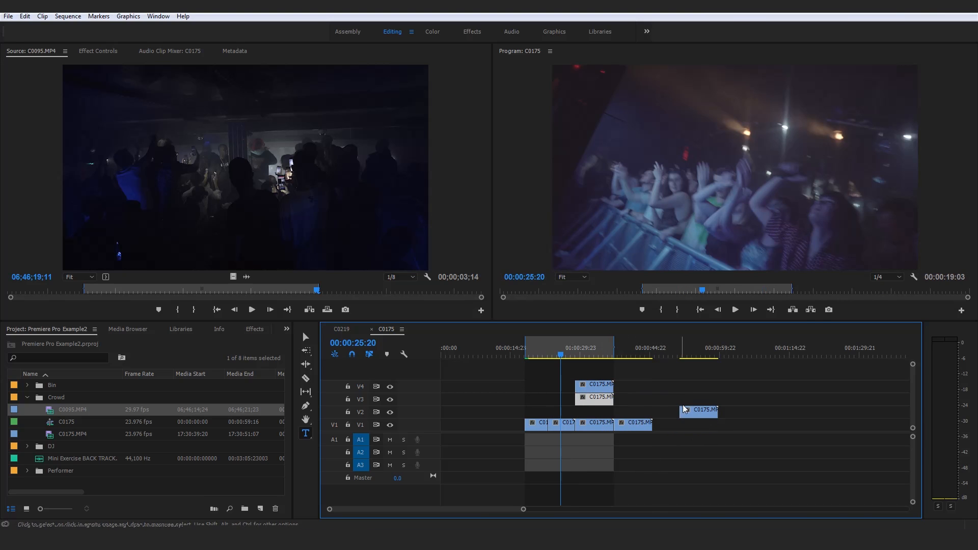
Delete all duplicated C0175.MP4 clips, keeping only the three original clips on V1.
left_click_drag(736, 452, 598, 395)
key("Delete")
key("Delete")
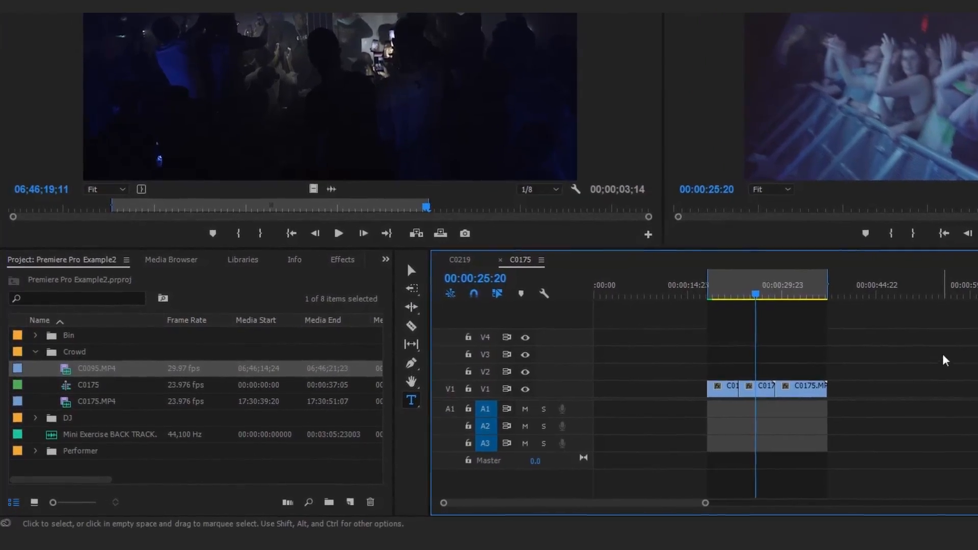
Activate the Selection tool, followed by the Razor tool.
key("v")
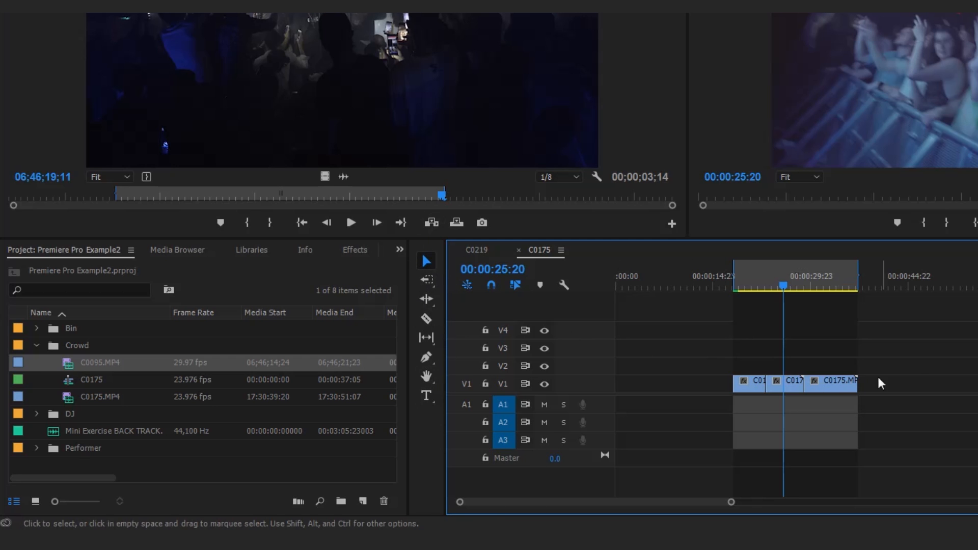
key("c")
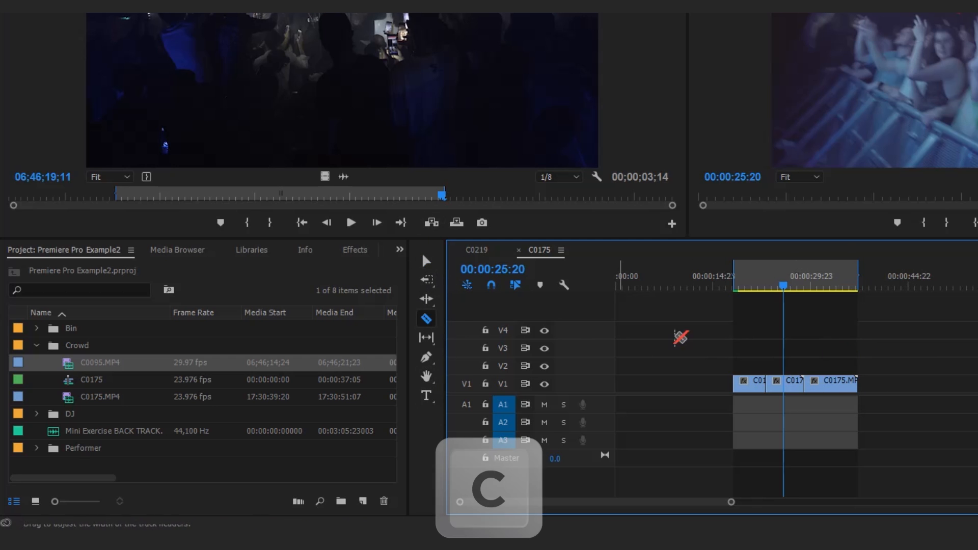
Activate the Hand, Type, Pen and Selection tools in turn, switch to the Razor tool, and return to the Selection tool.
key("h")
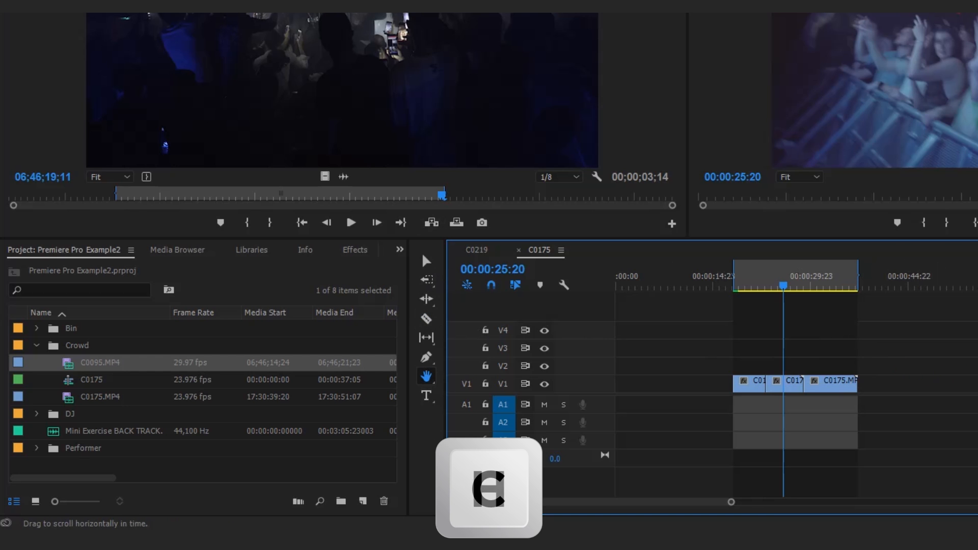
key("t")
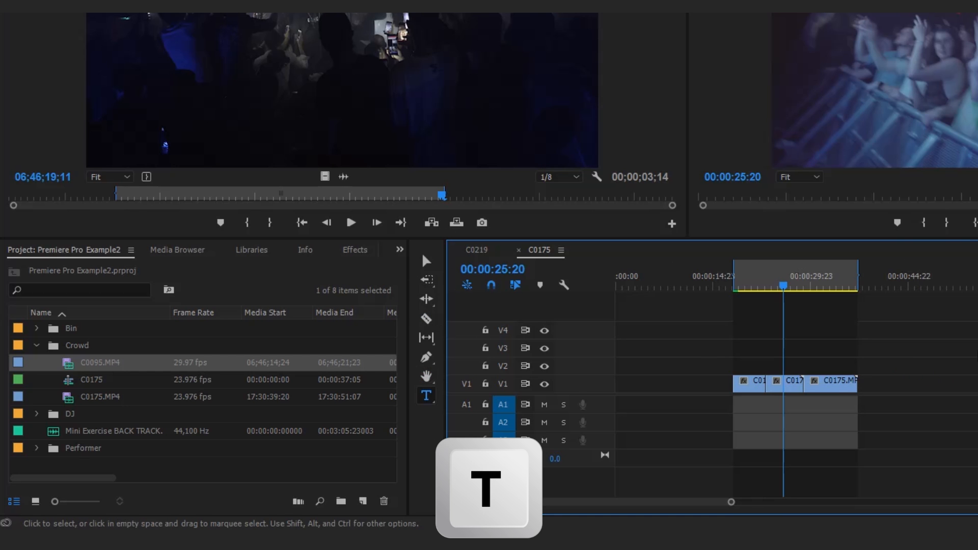
key("p")
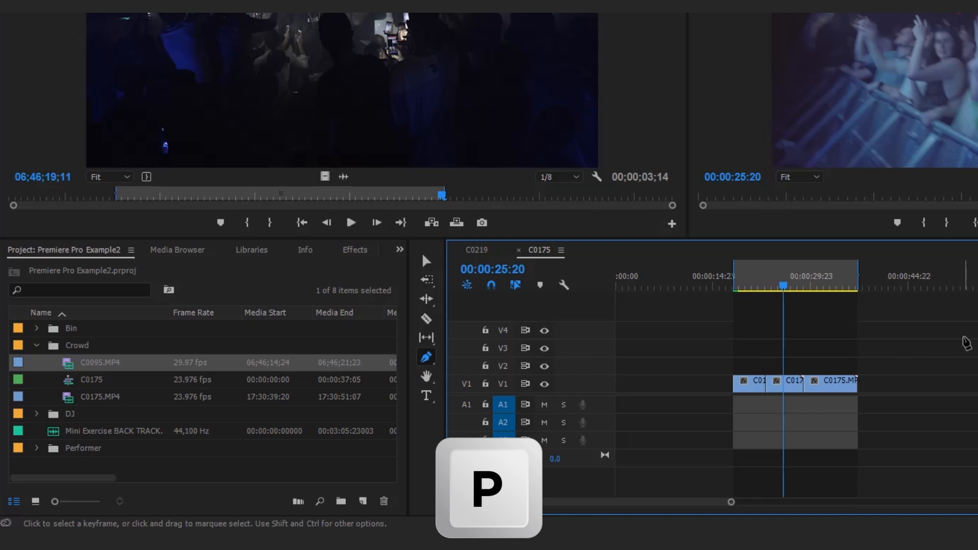
key("v")
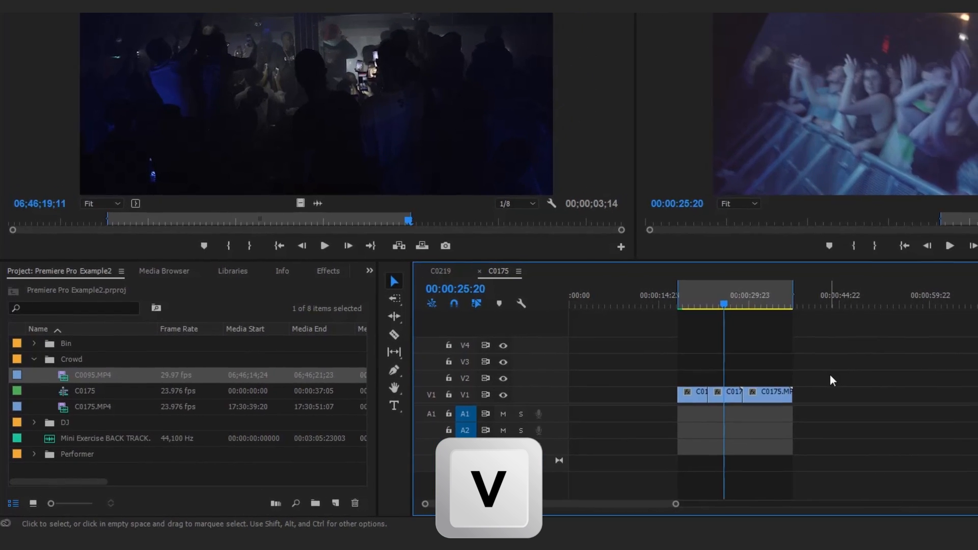
key("c")
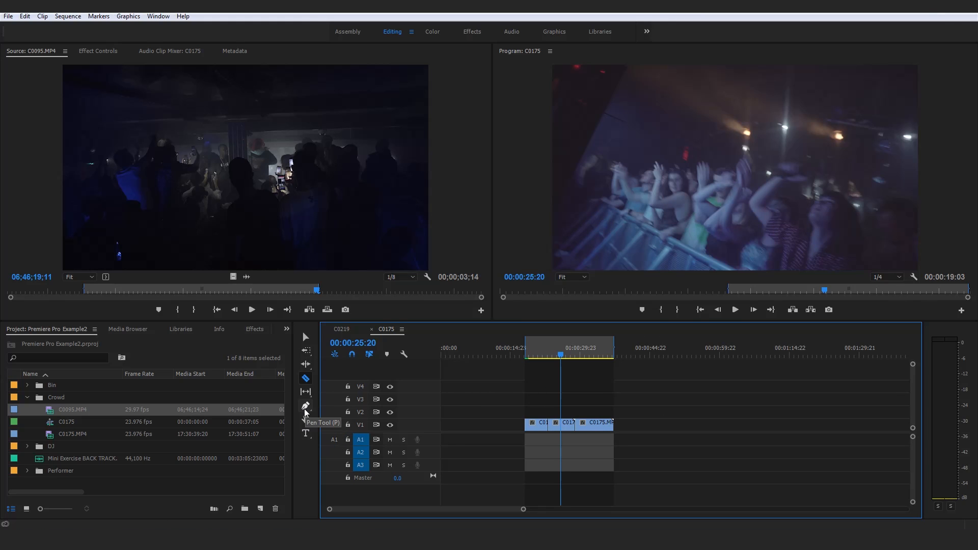
key("v")
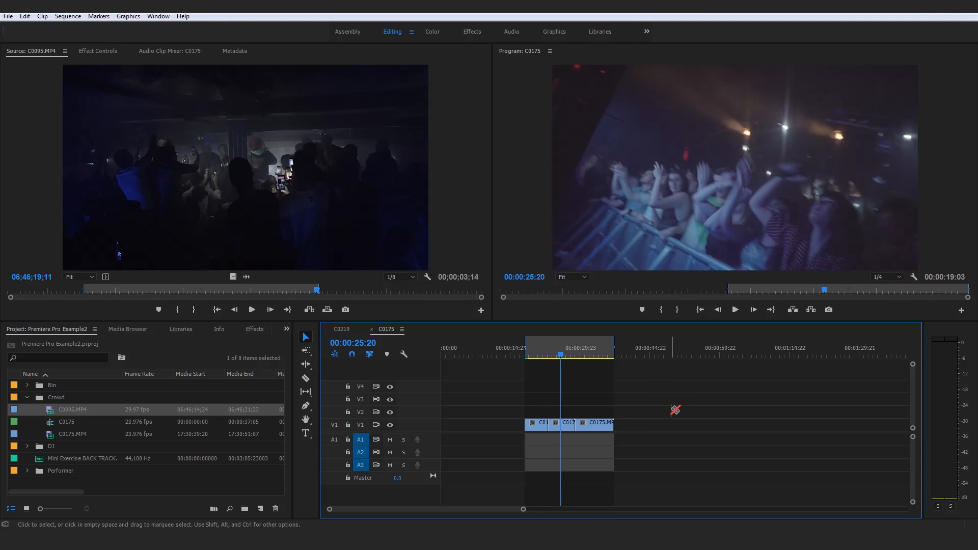